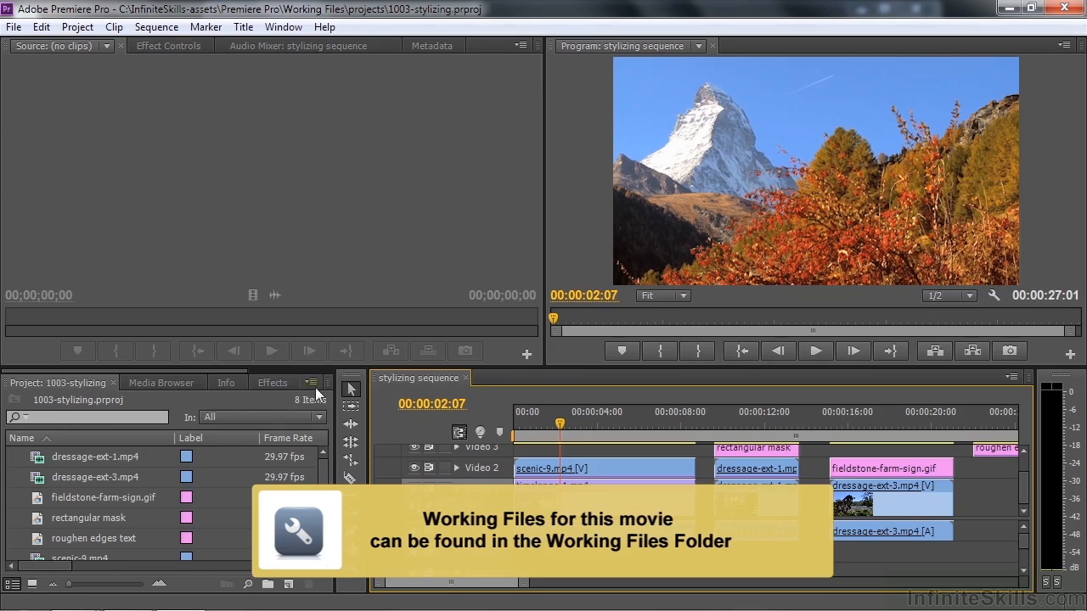
Step: Open the Stylize category of the video effects and look through its effects
click(273, 382)
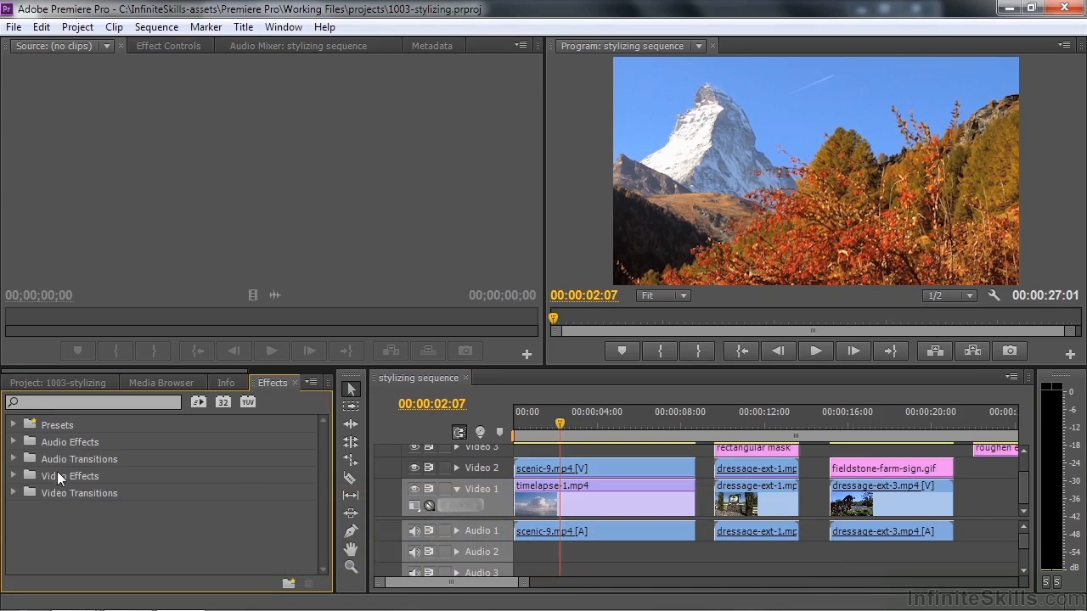
click(14, 477)
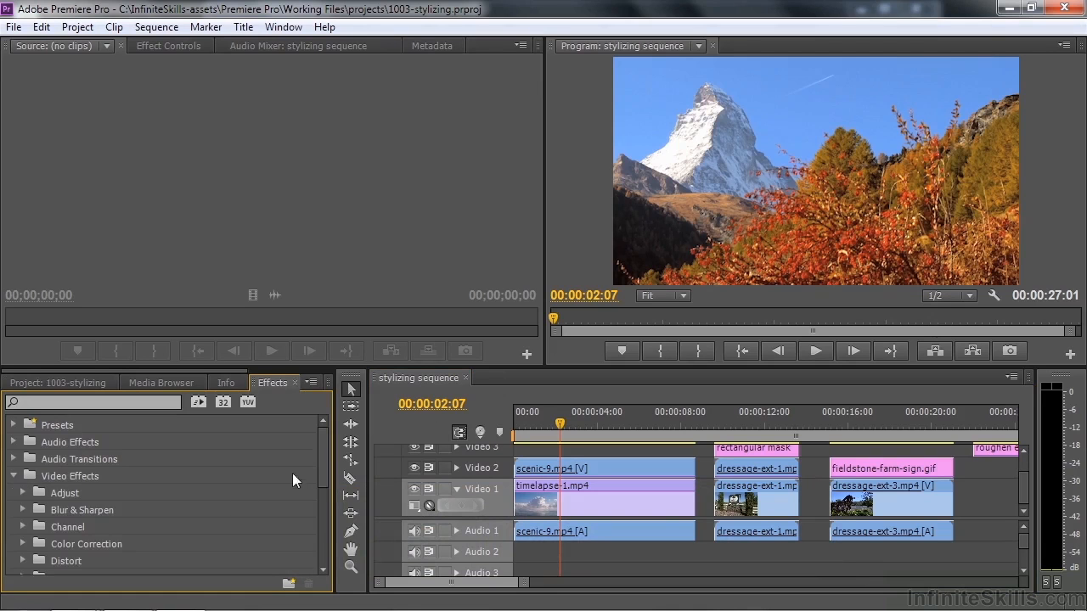
drag(318, 446, 322, 531)
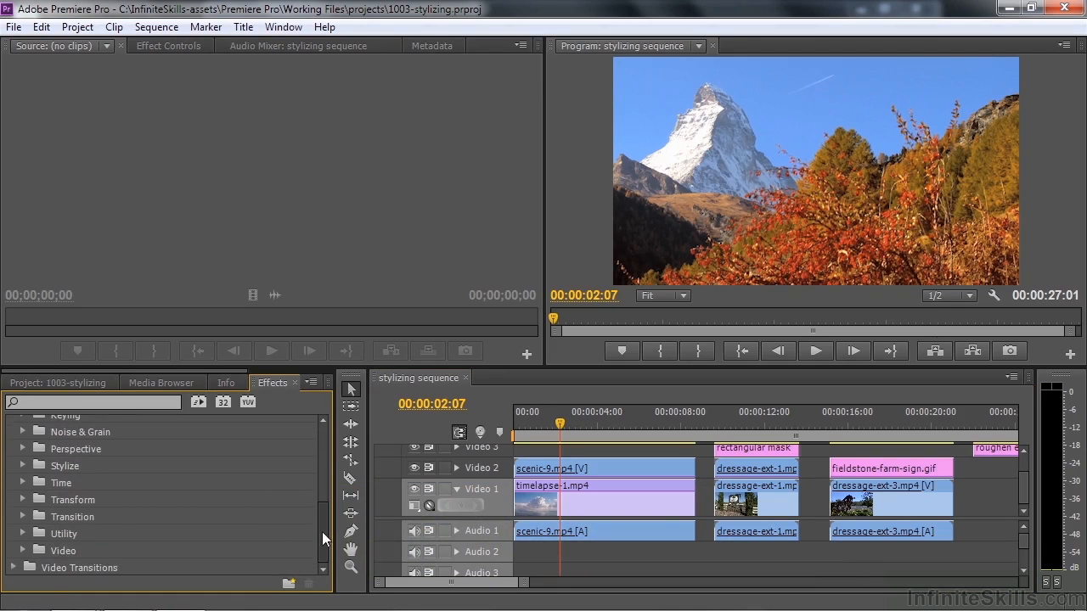
double_click(56, 468)
drag(317, 480, 320, 493)
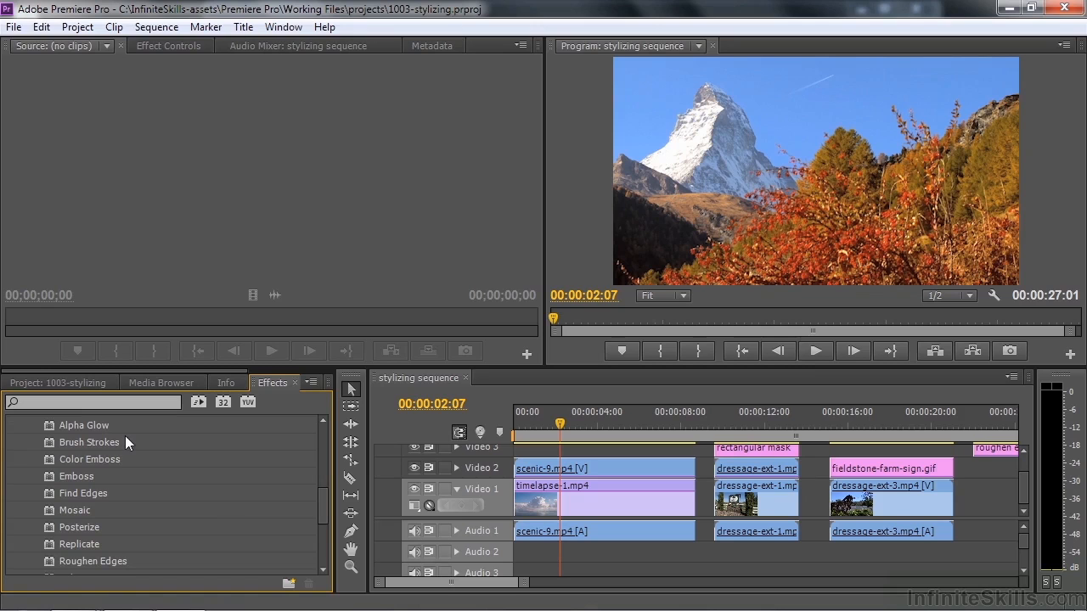
Step: Select the scenic-9.mp4 clip on Video 2 and show its applied effects
click(594, 465)
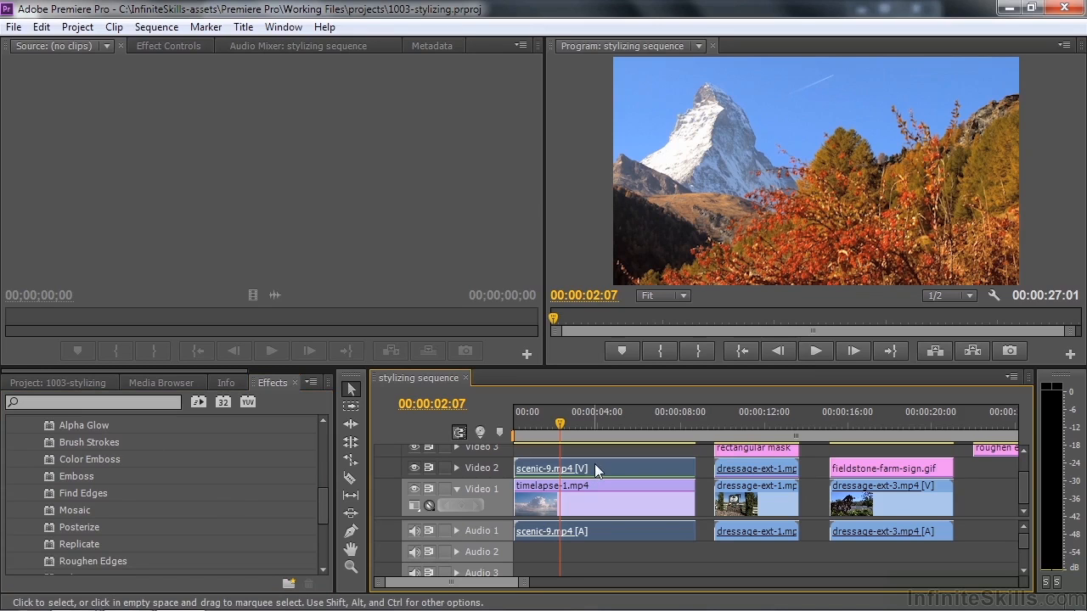
click(191, 43)
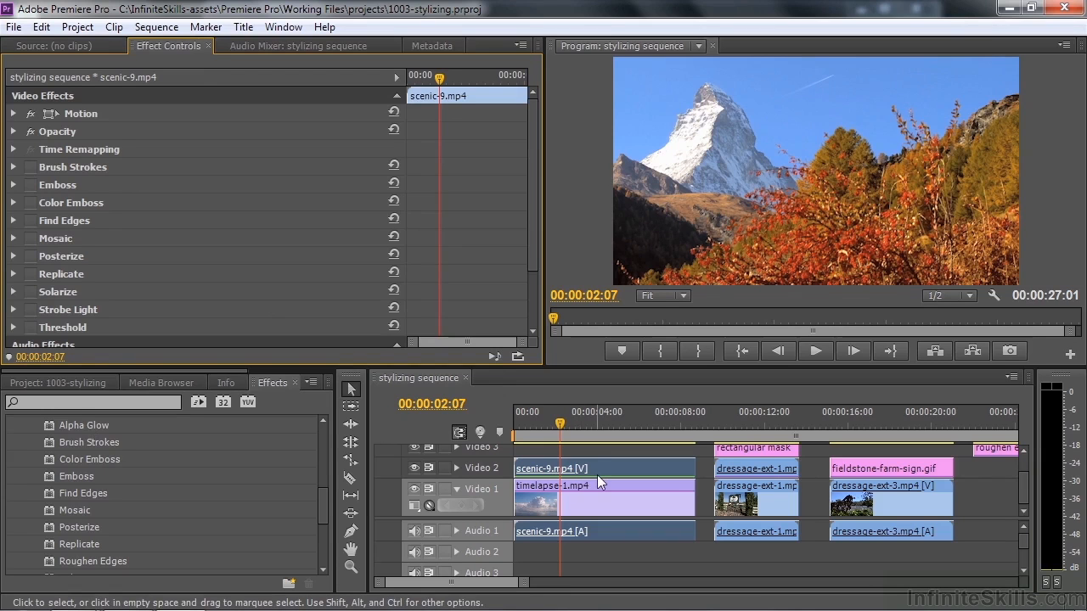
mouse_move(598, 477)
Step: Go to 00:00:17:22 and temporarily hide Video 1 to view the Fieldstone Farm sign on its own
click(884, 435)
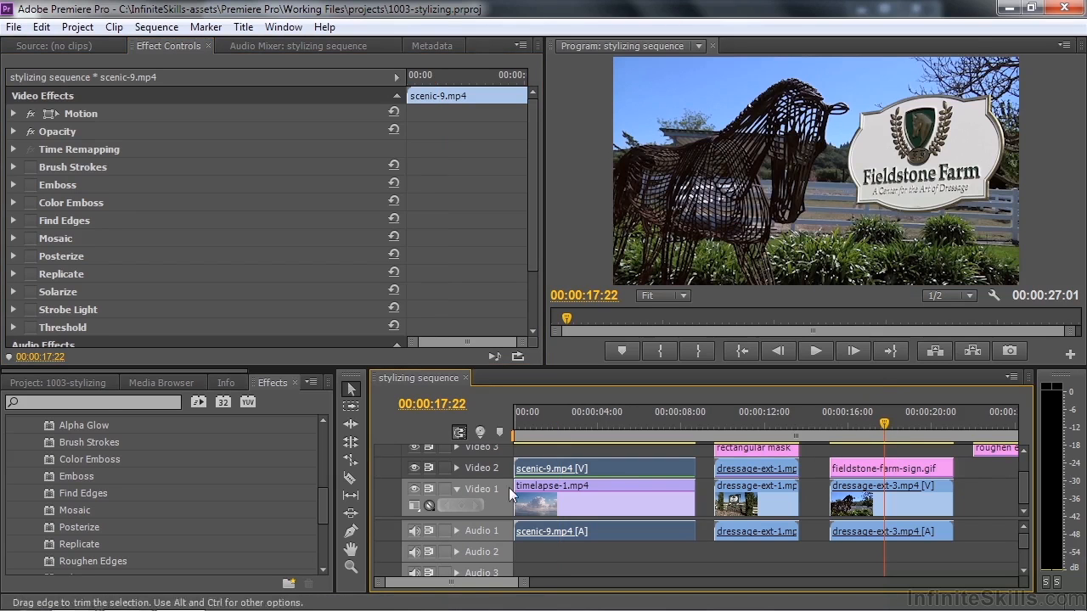
click(412, 491)
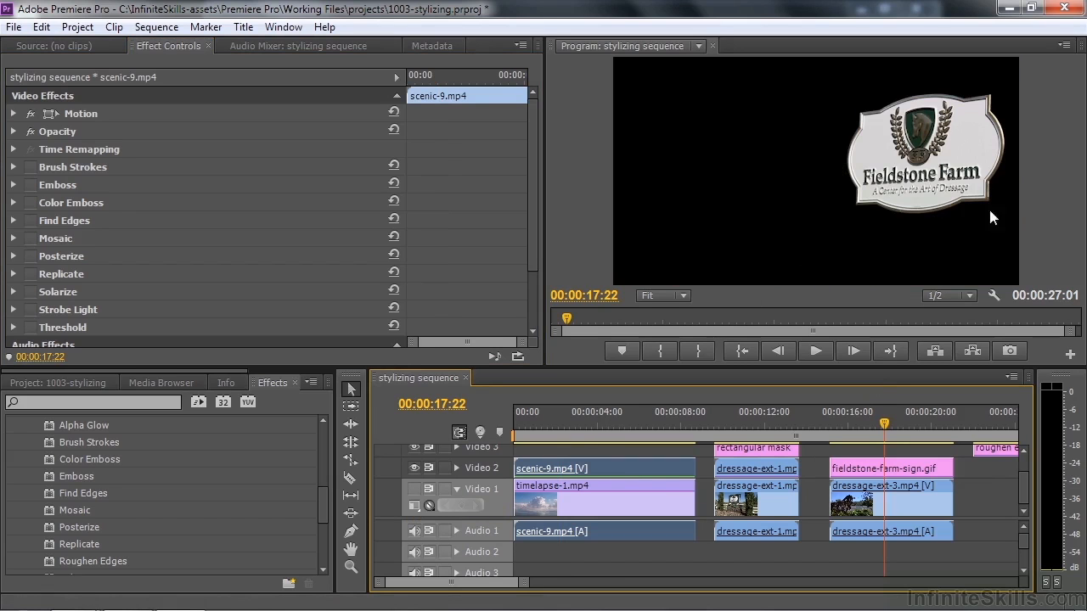
click(412, 489)
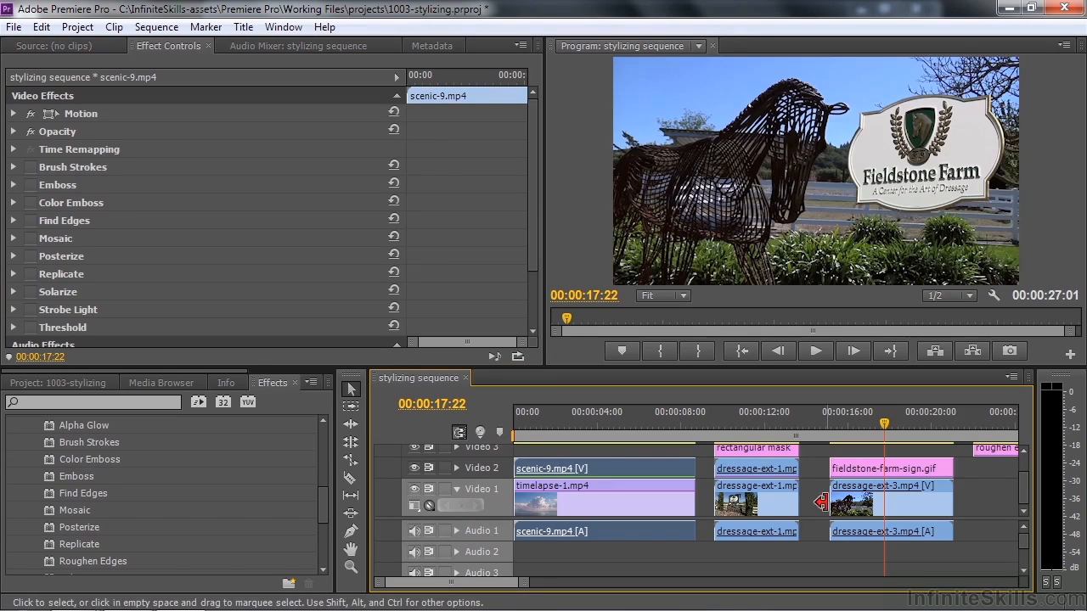
Step: Enable the Alpha Glow effect on fieldstone-farm-sign.gif and expand its settings
click(896, 472)
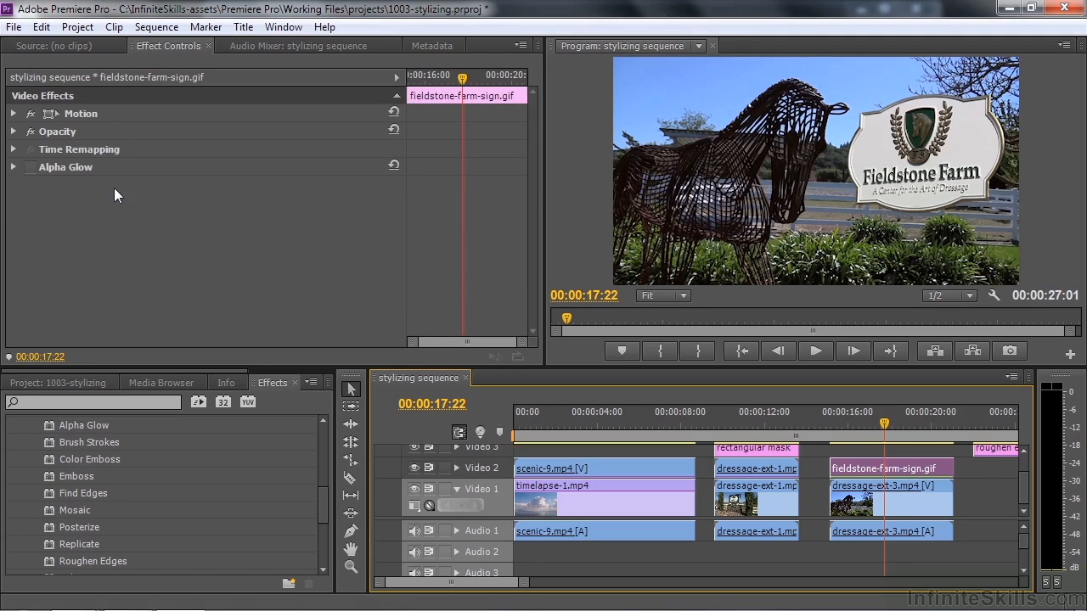
click(388, 167)
click(30, 167)
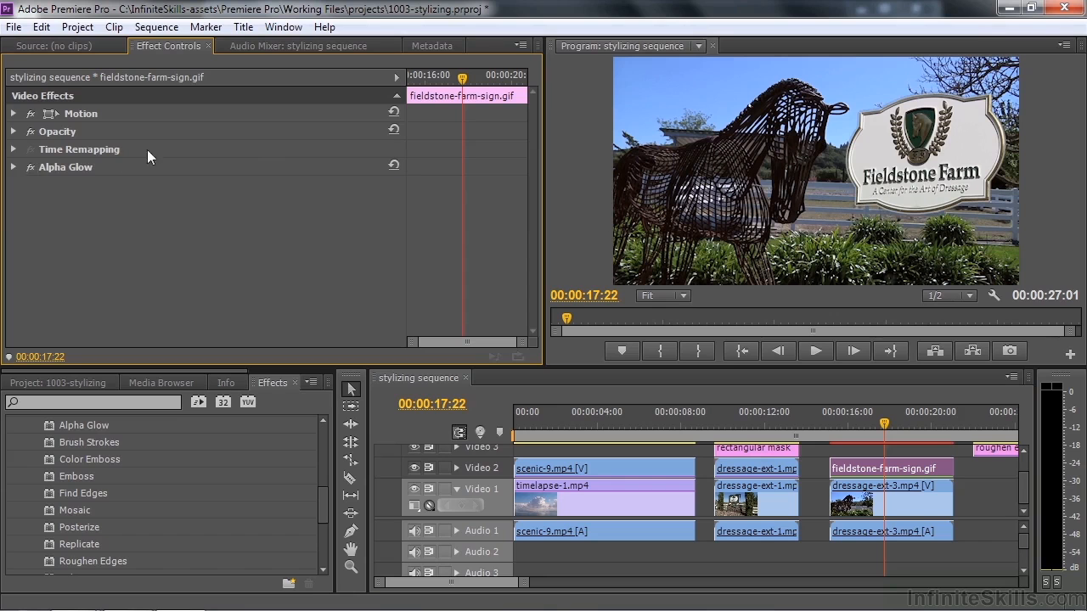
click(29, 168)
click(29, 168)
click(13, 167)
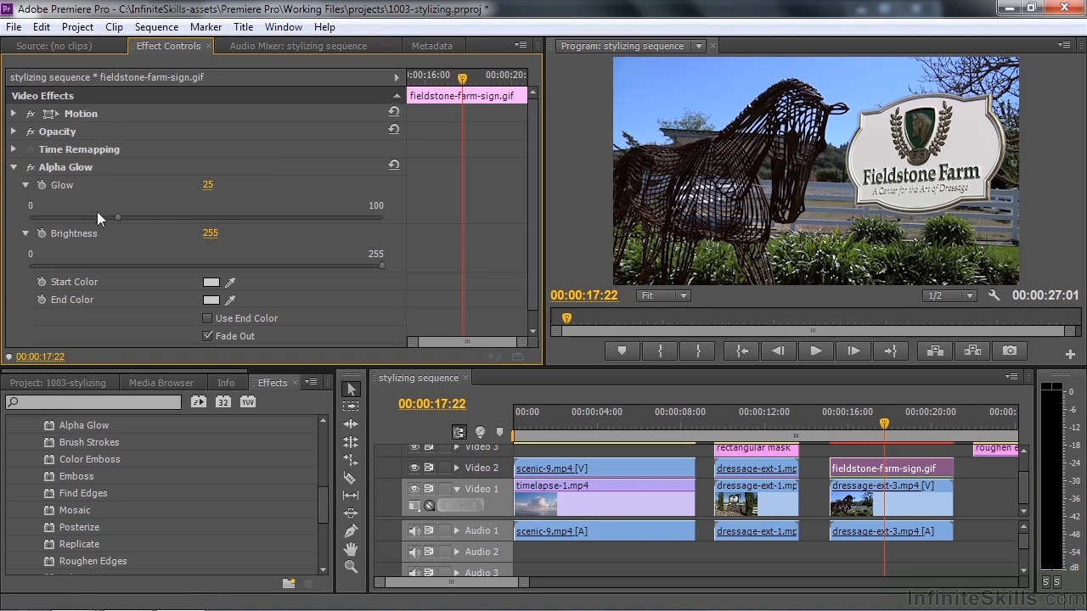
Step: Set the sign's Alpha Glow to Glow 100 and Brightness 254, and enable Use End Color with Fade Out on
drag(117, 218, 384, 225)
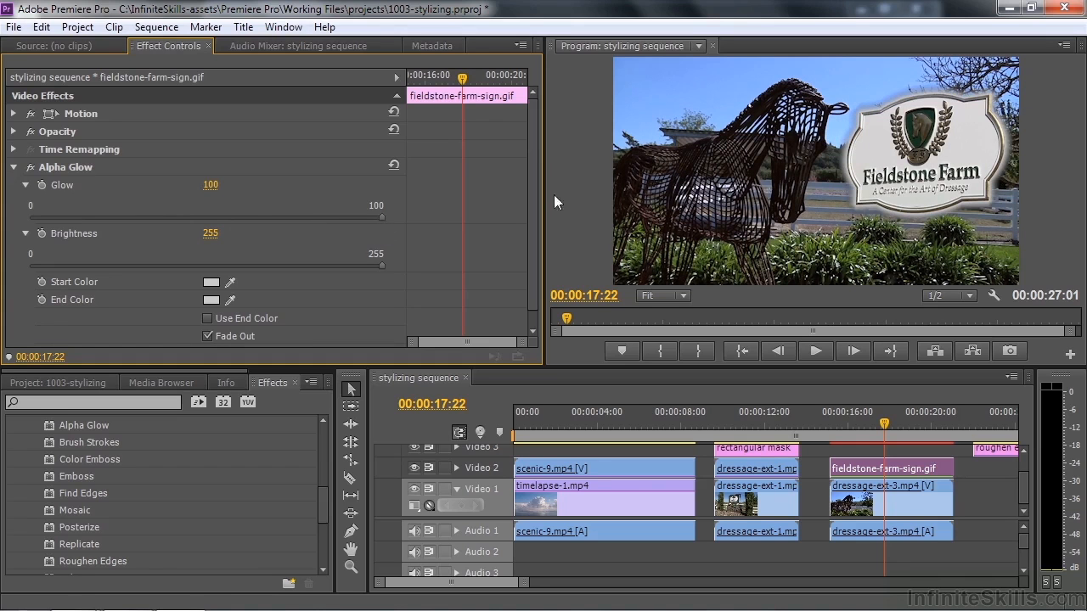
mouse_move(208, 240)
mouse_down()
mouse_move(111, 239)
mouse_move(230, 242)
mouse_up()
drag(530, 274, 530, 297)
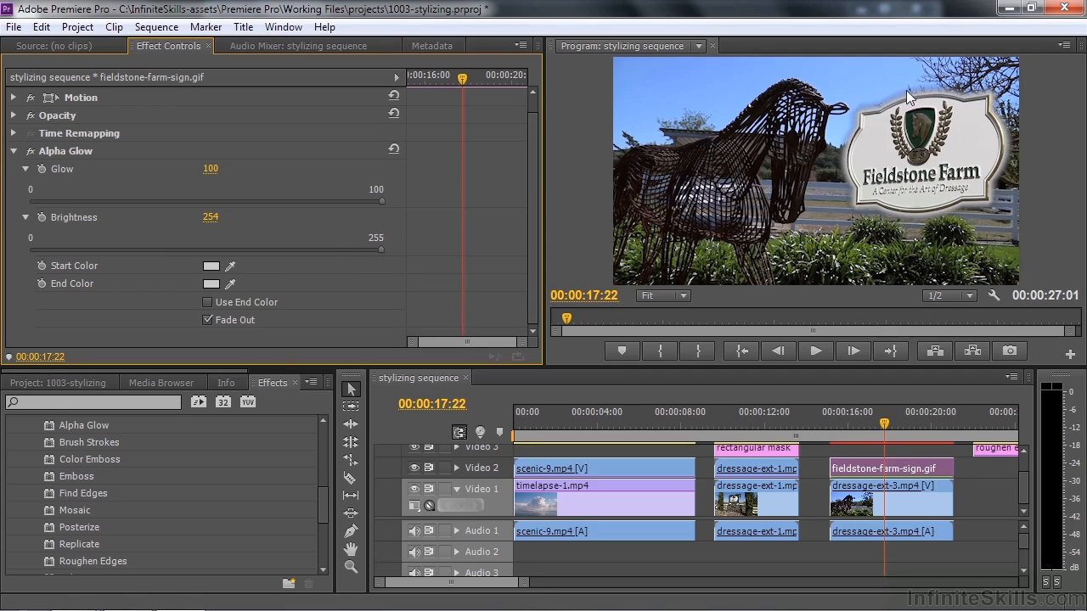
click(208, 320)
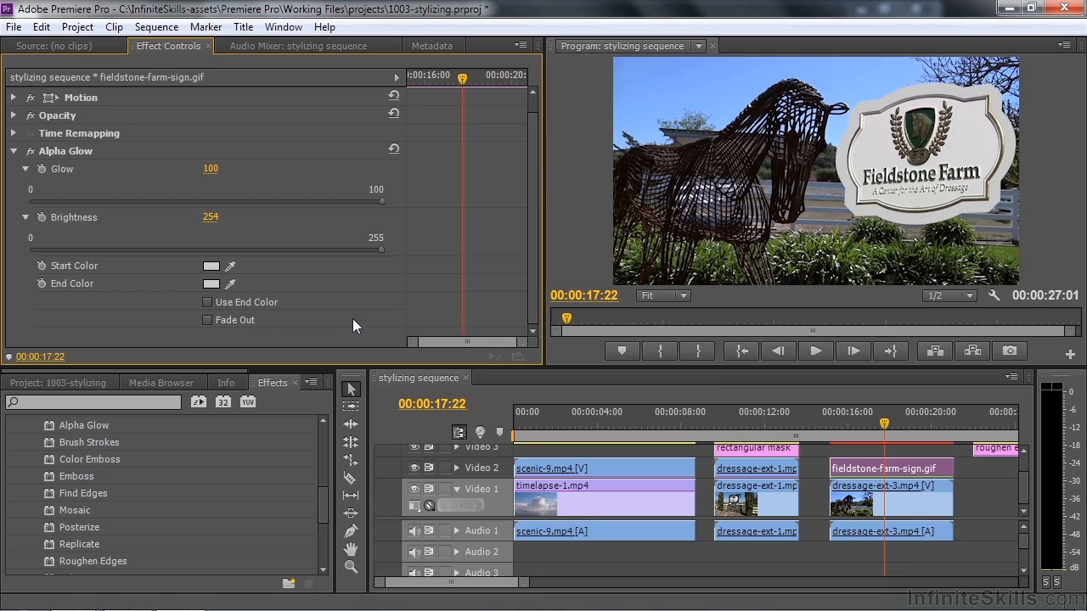
click(208, 302)
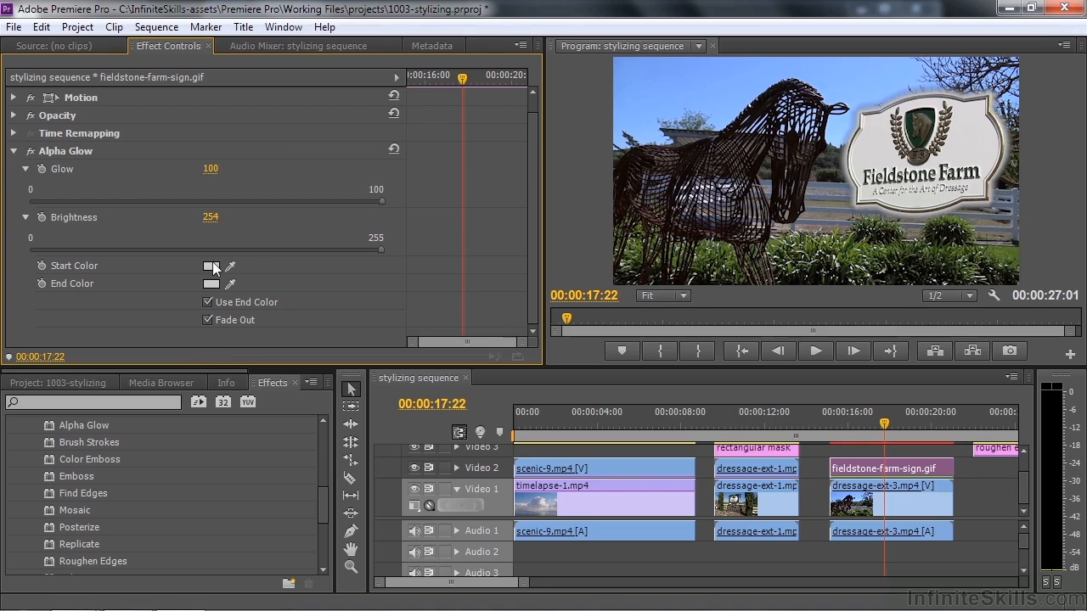
Step: Set the Alpha Glow's start color to a muted golden yellow with a hue of 51°
click(211, 267)
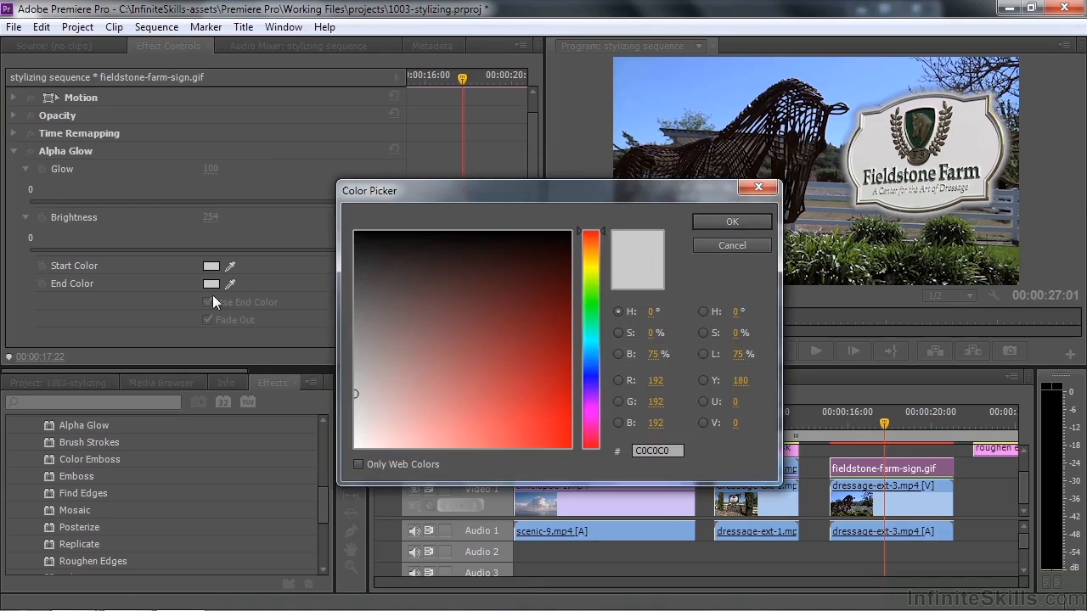
click(598, 262)
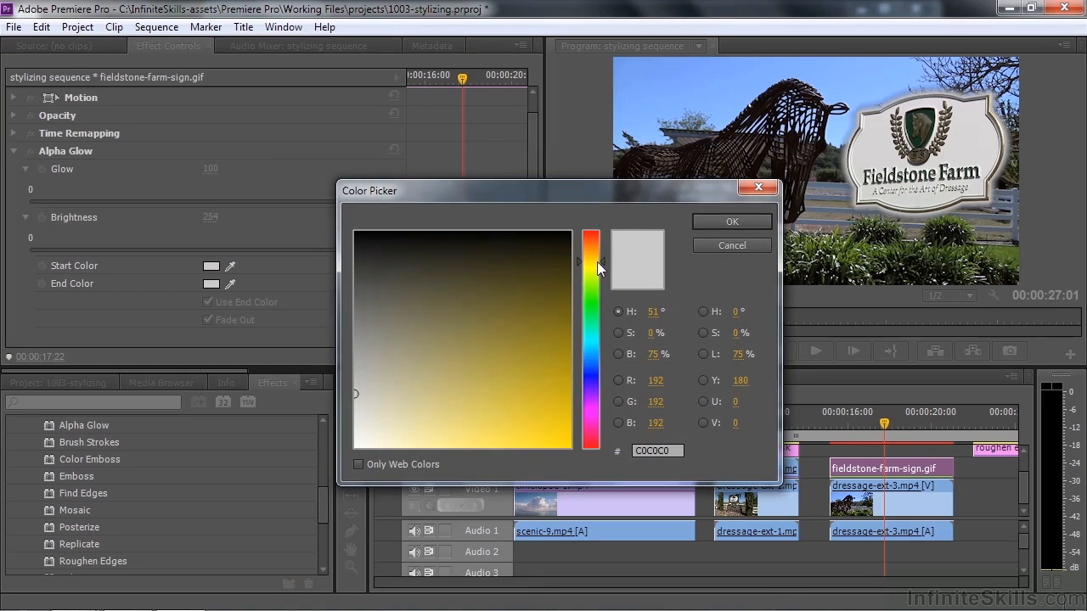
click(492, 388)
drag(494, 391, 505, 368)
click(731, 221)
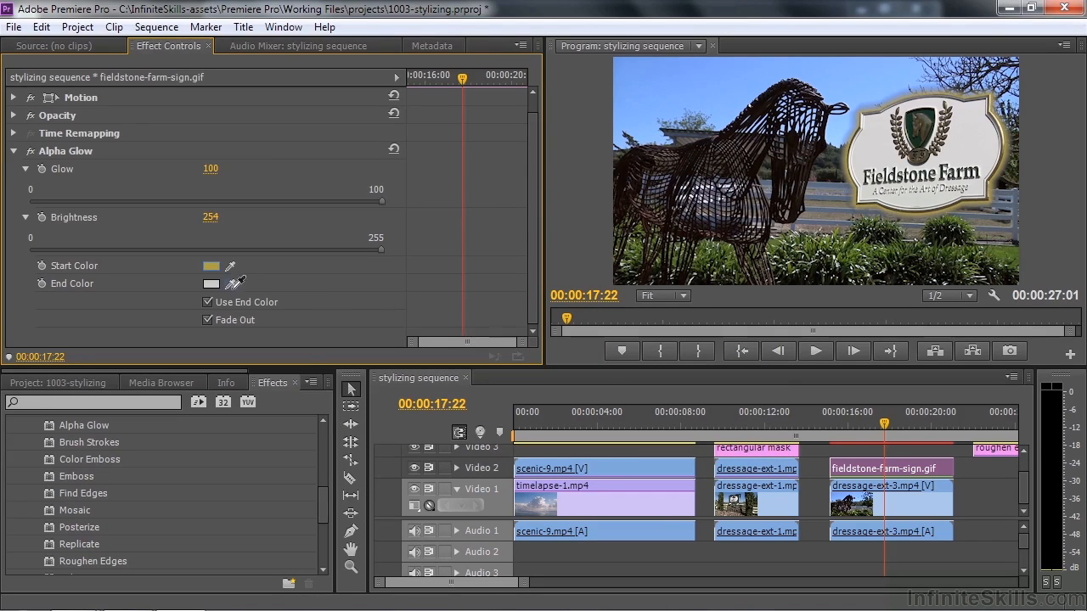
Step: Set the Alpha Glow's end color to a purple with a hue of 291°
click(214, 285)
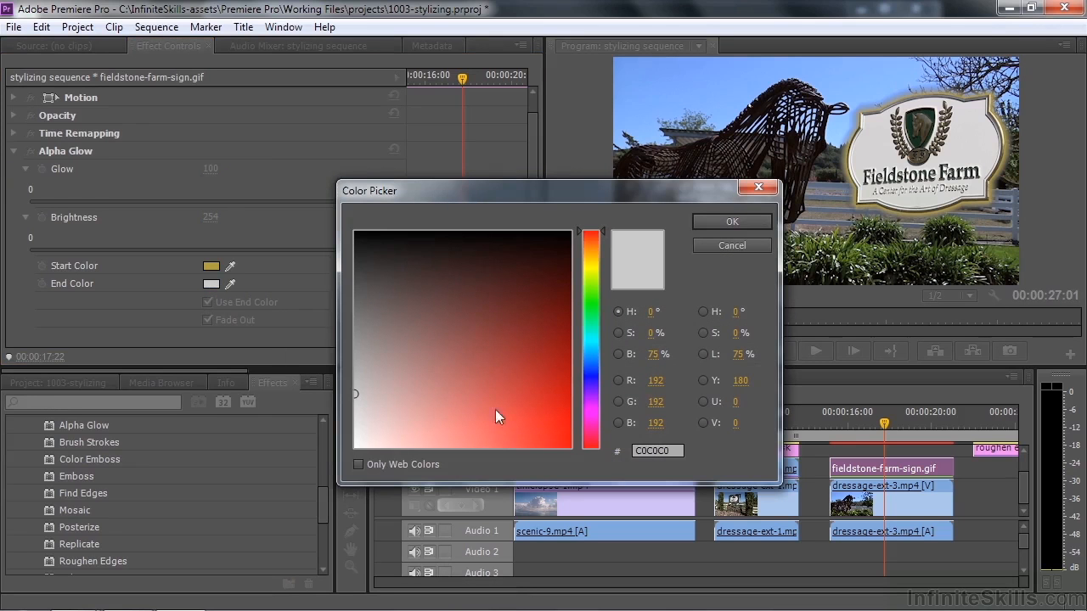
click(588, 408)
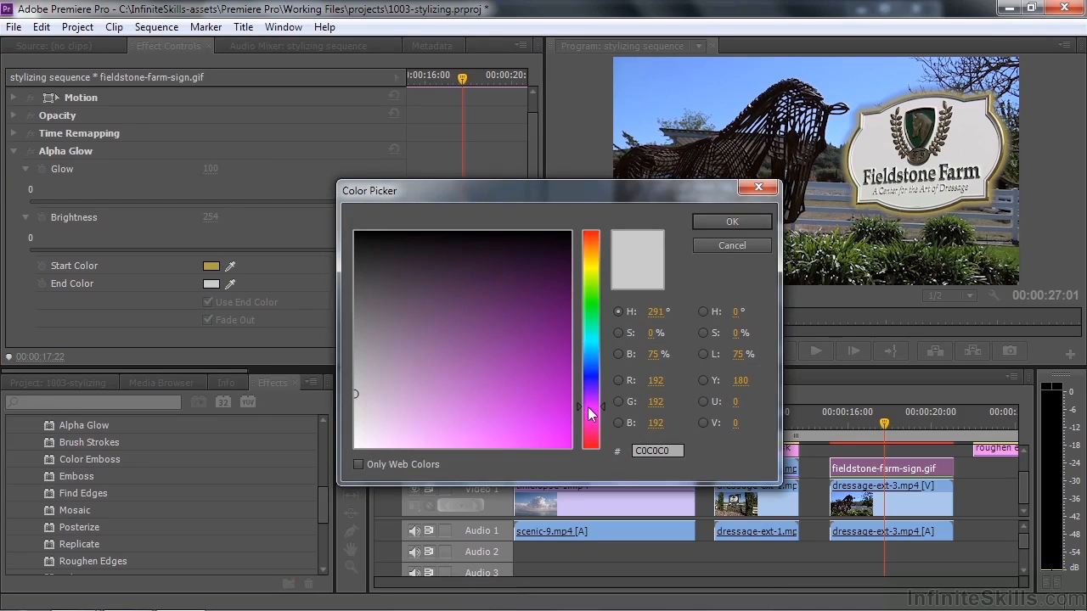
click(540, 383)
click(731, 219)
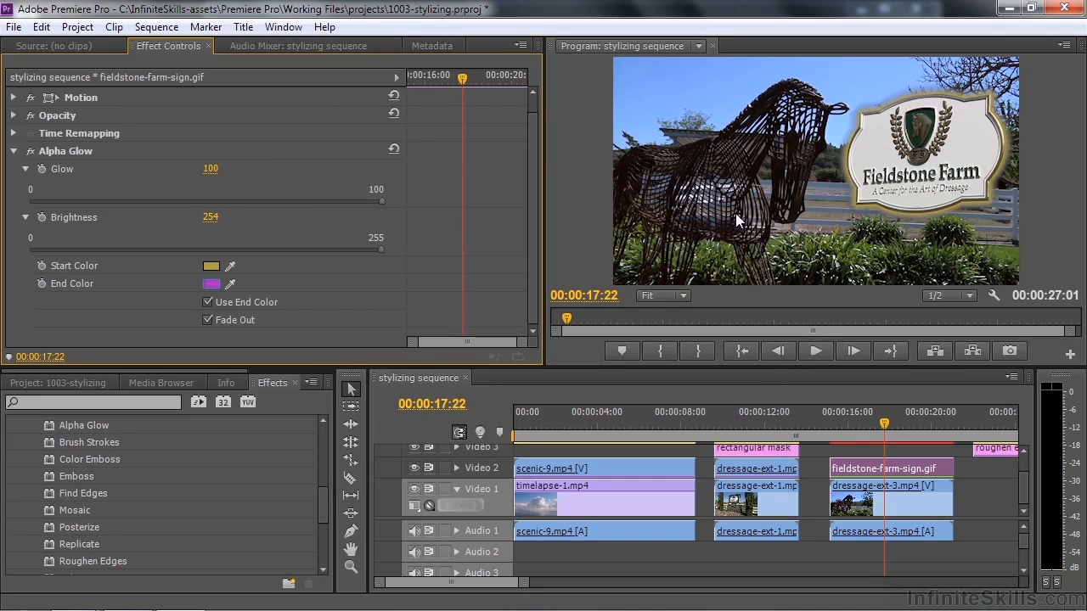
Step: Inspect the sign's two-color glow at 50% magnification, and return the program view to Fit
click(682, 295)
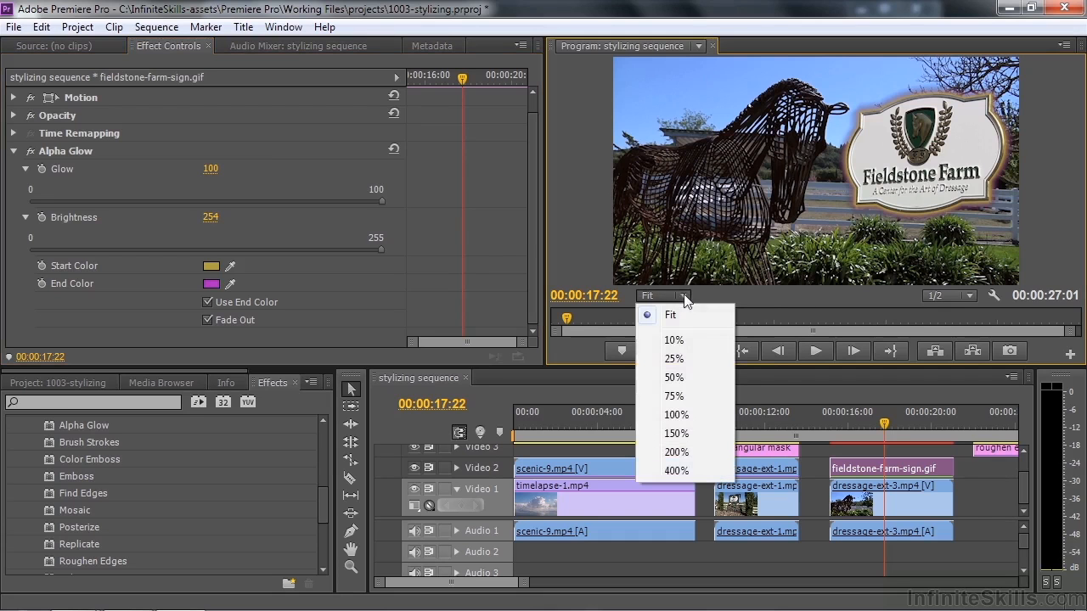
click(684, 378)
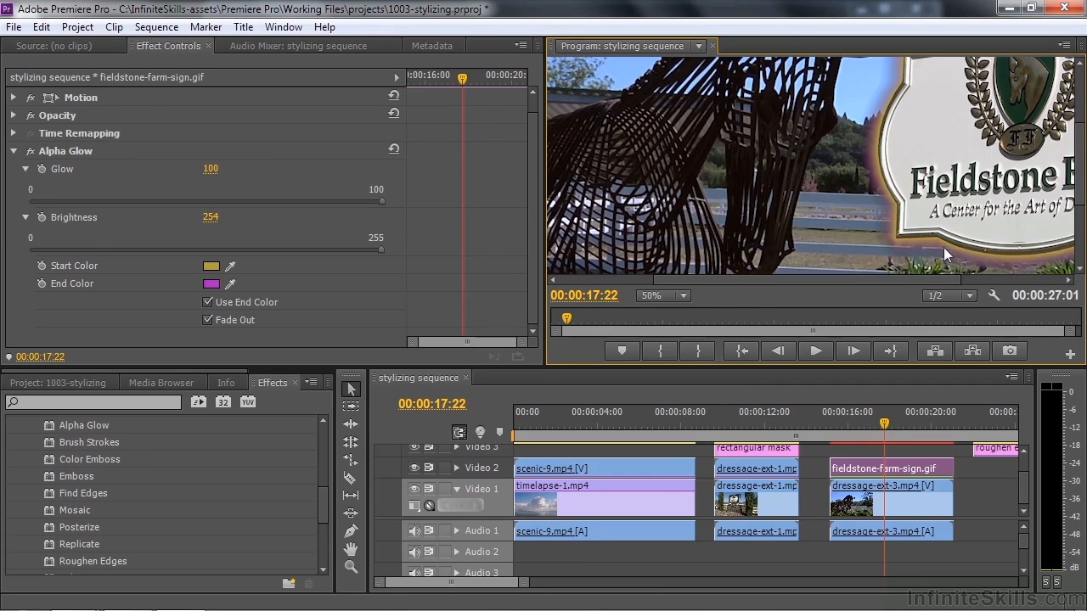
click(682, 295)
click(672, 323)
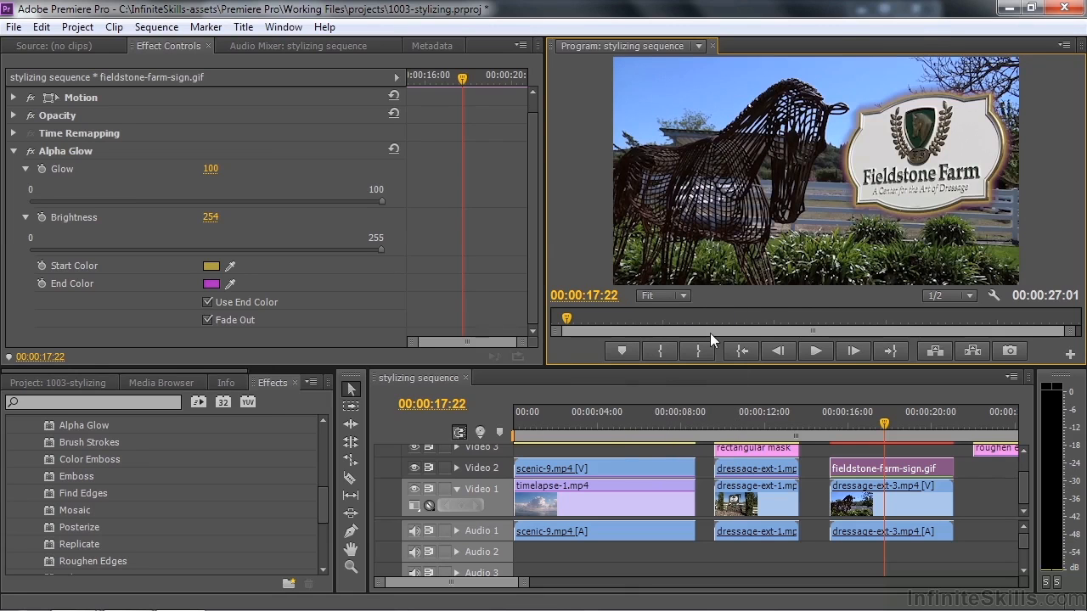
Step: On scenic-9.mp4 at 00:00:02:22, enable Brush Strokes with Brush Size 5.0, Stroke Length 20 and Stroke Density 1.3
click(604, 461)
click(570, 422)
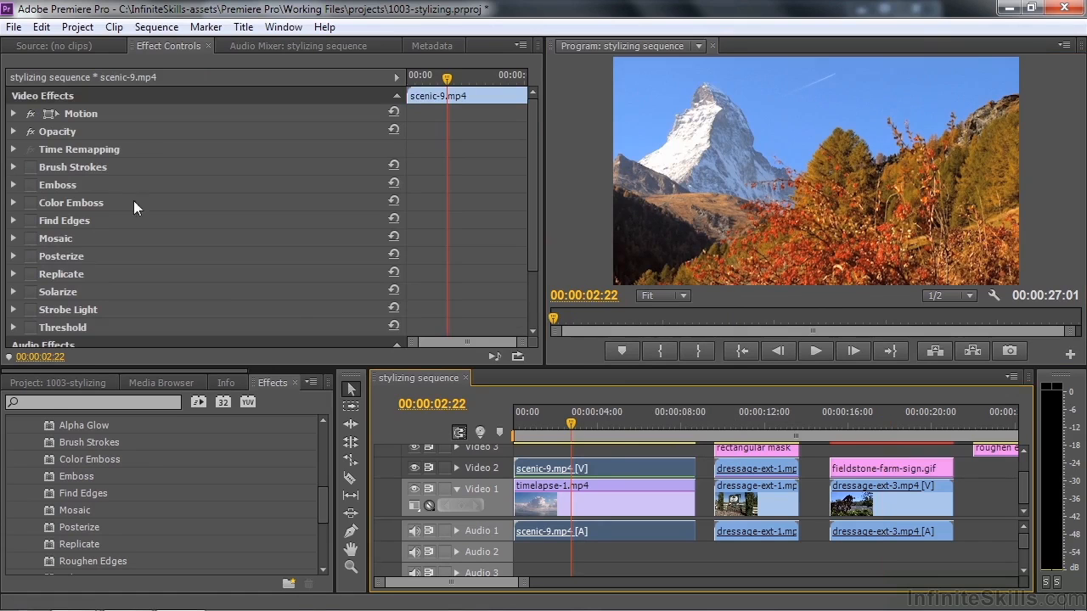
click(93, 169)
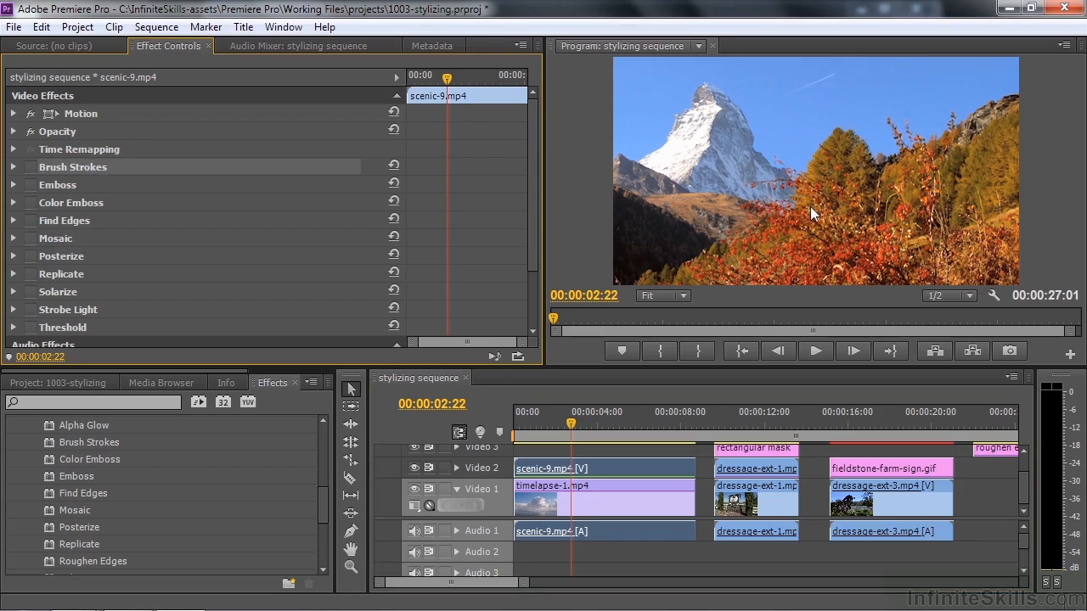
click(31, 167)
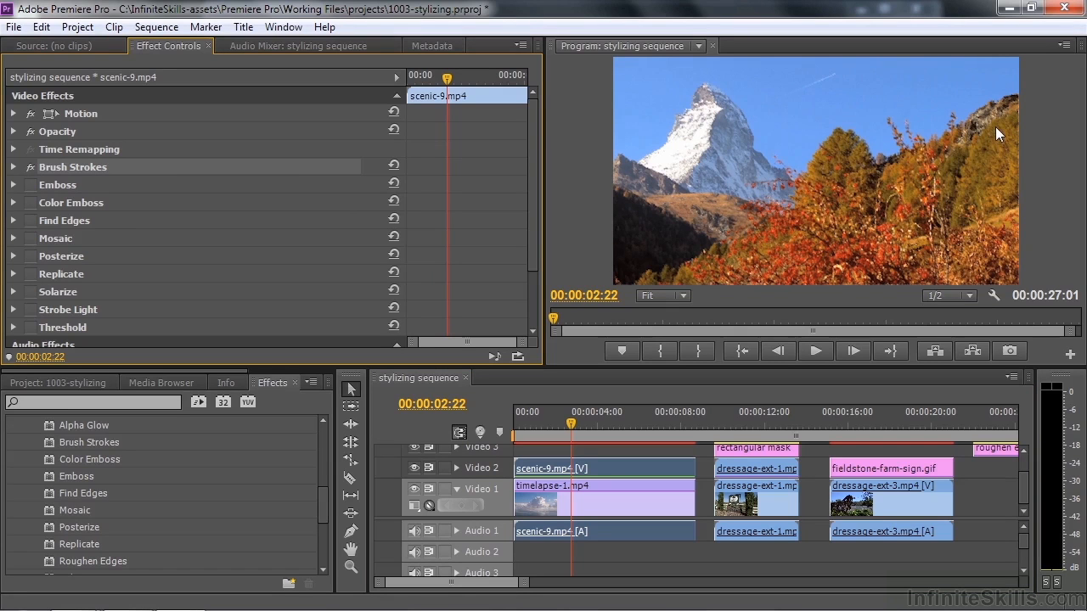
click(14, 167)
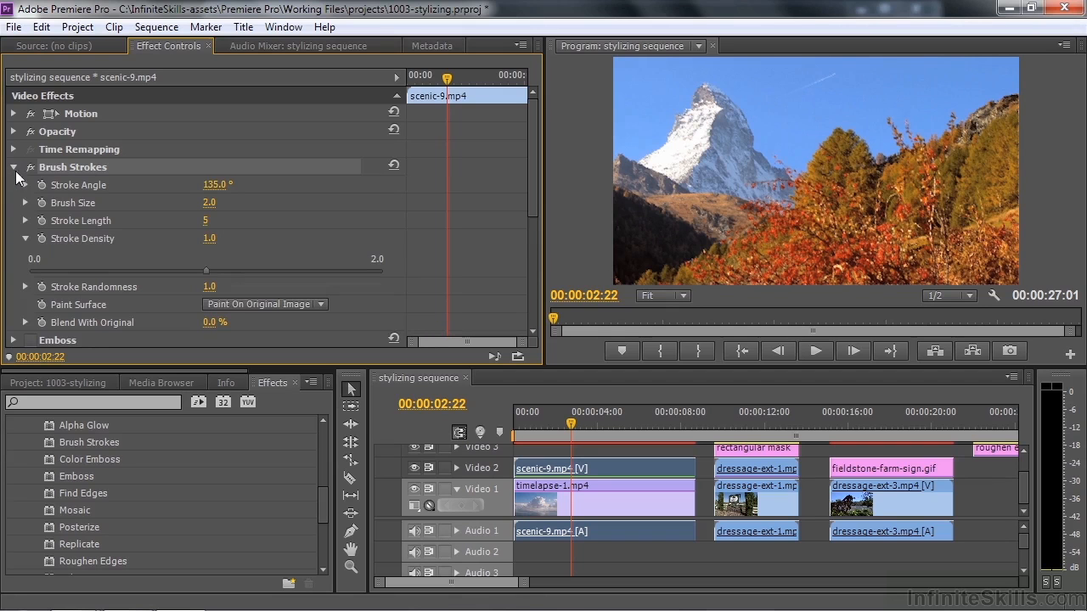
drag(208, 222, 223, 226)
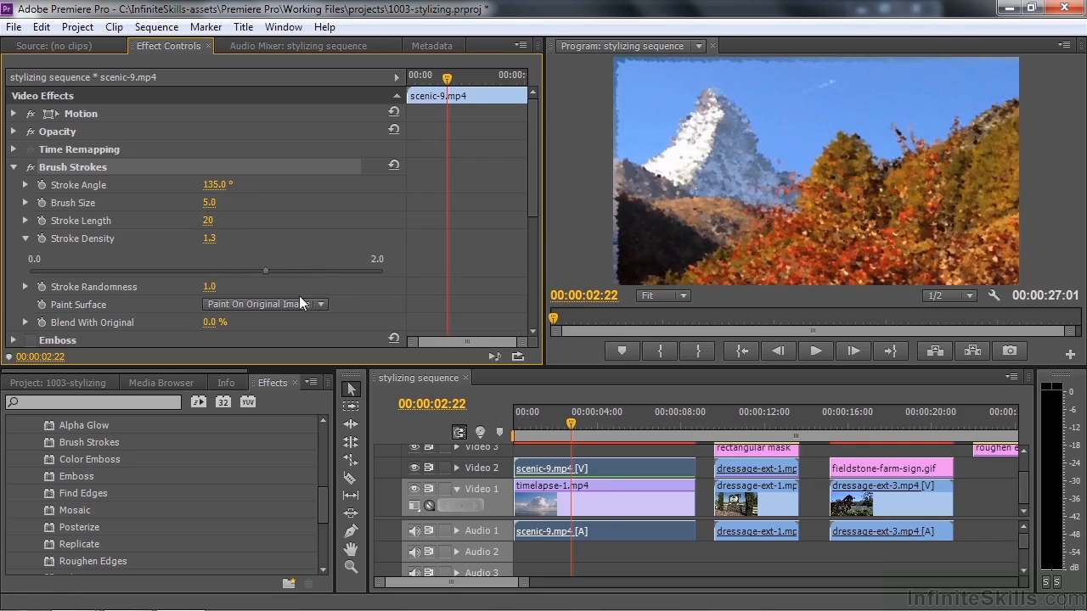
Step: Try blending the Brush Strokes effect 20% with the original, and reset the blend to 0%
click(210, 324)
text(20)
key(Return)
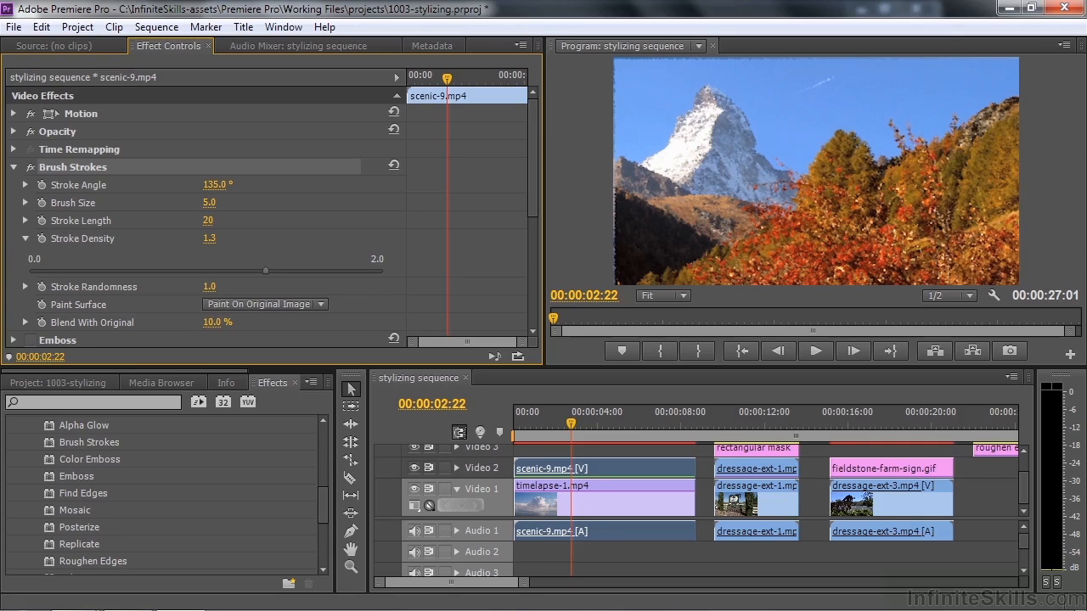
drag(210, 324, 218, 323)
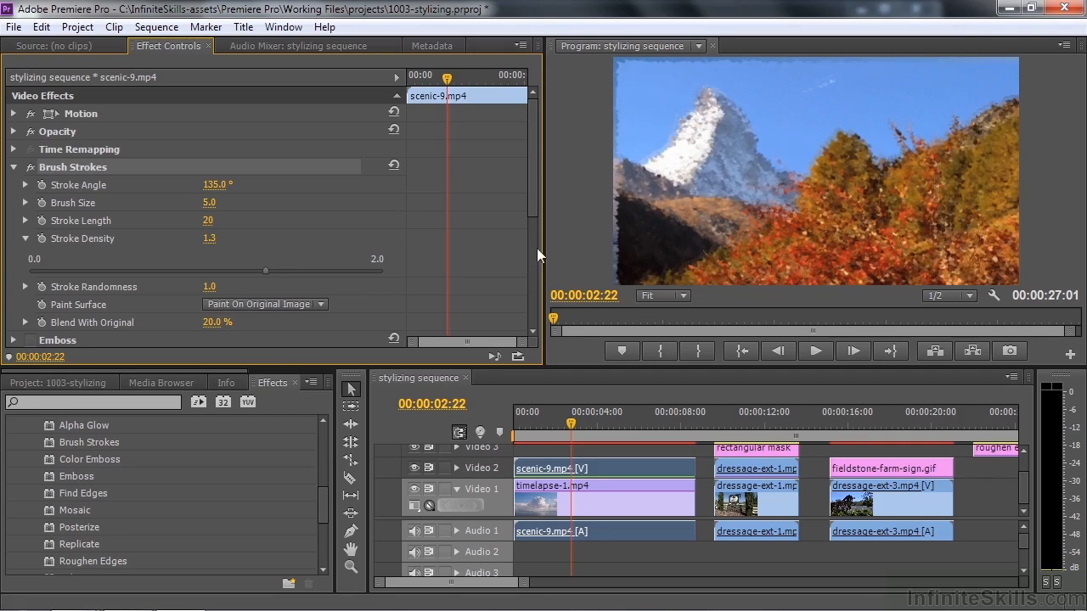
drag(222, 323, 170, 322)
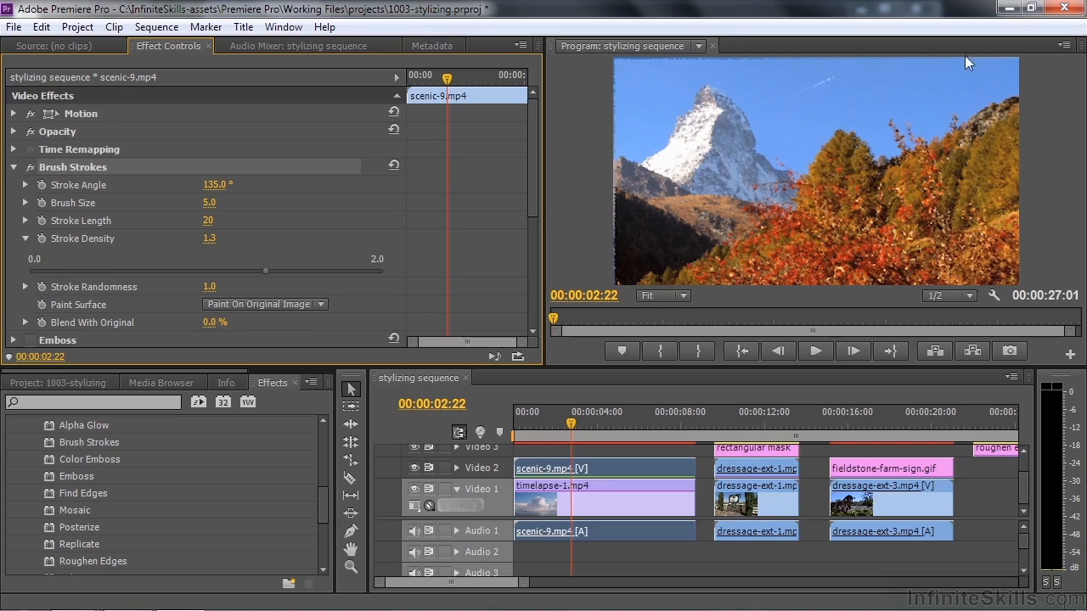
Step: Turn off Brush Strokes on scenic-9.mp4 and enable the Emboss effect instead
click(31, 167)
click(13, 167)
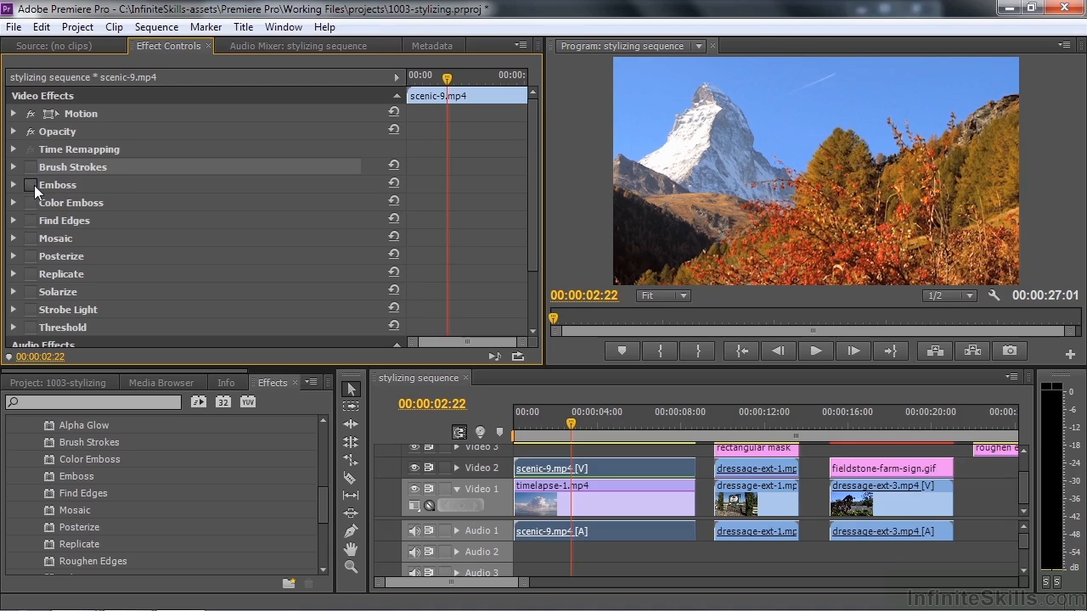
click(31, 185)
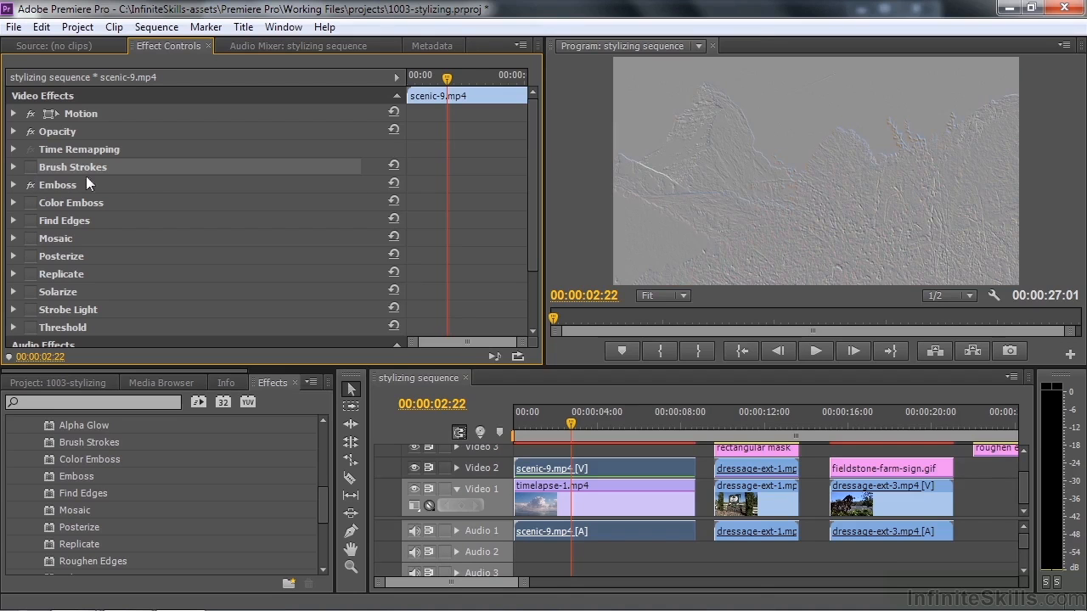
Step: Set Emboss on scenic-9.mp4 to Direction 61°, Relief 3.30, Contrast 150 and Blend With Original 2%, and turn the effect off
click(14, 185)
drag(212, 203, 258, 220)
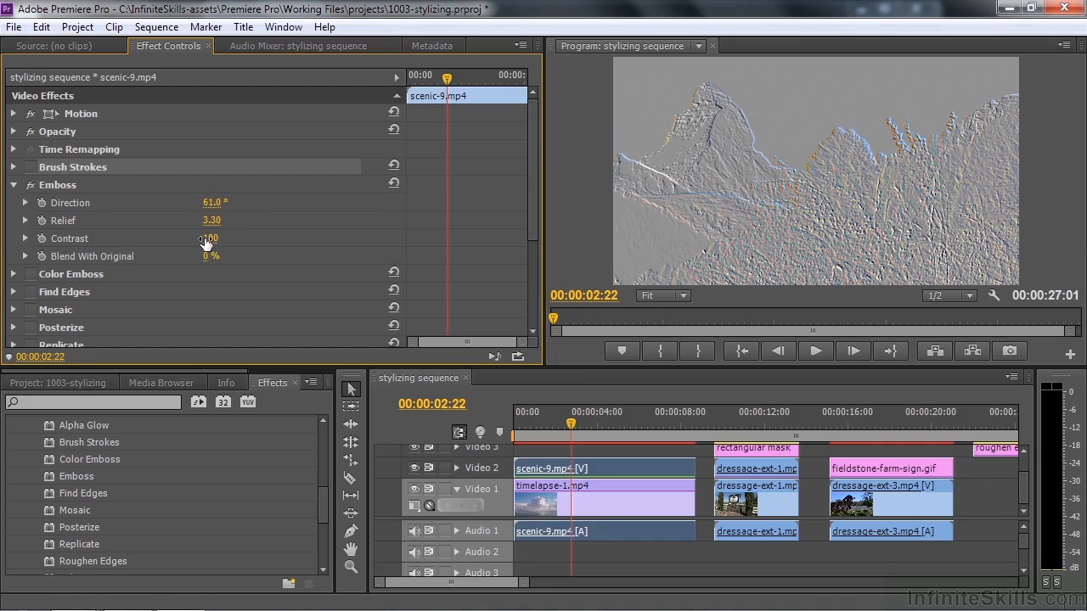
drag(210, 239, 229, 239)
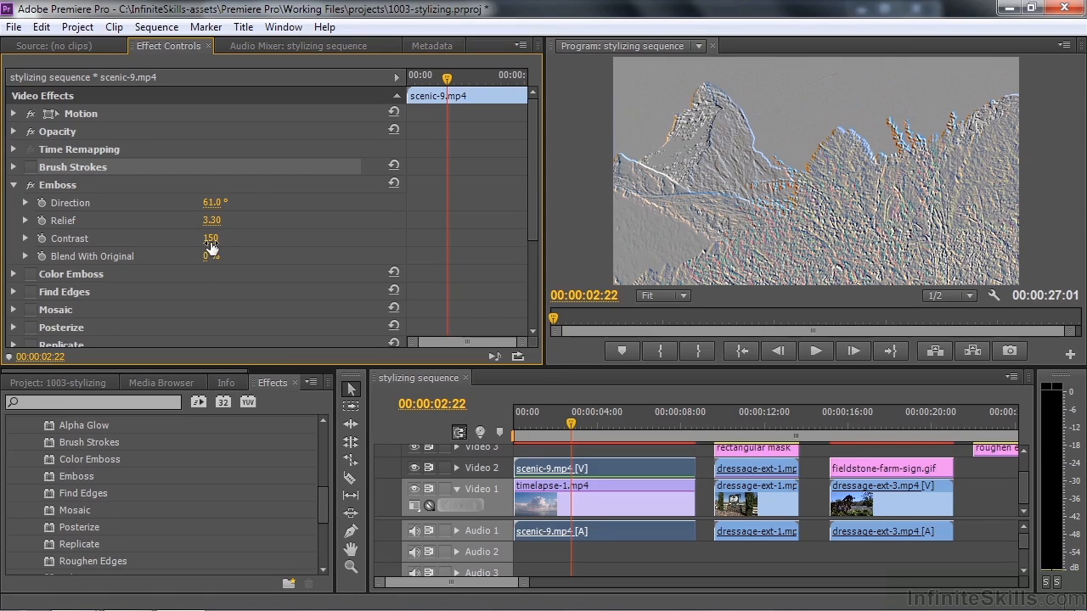
drag(208, 256, 208, 255)
click(31, 185)
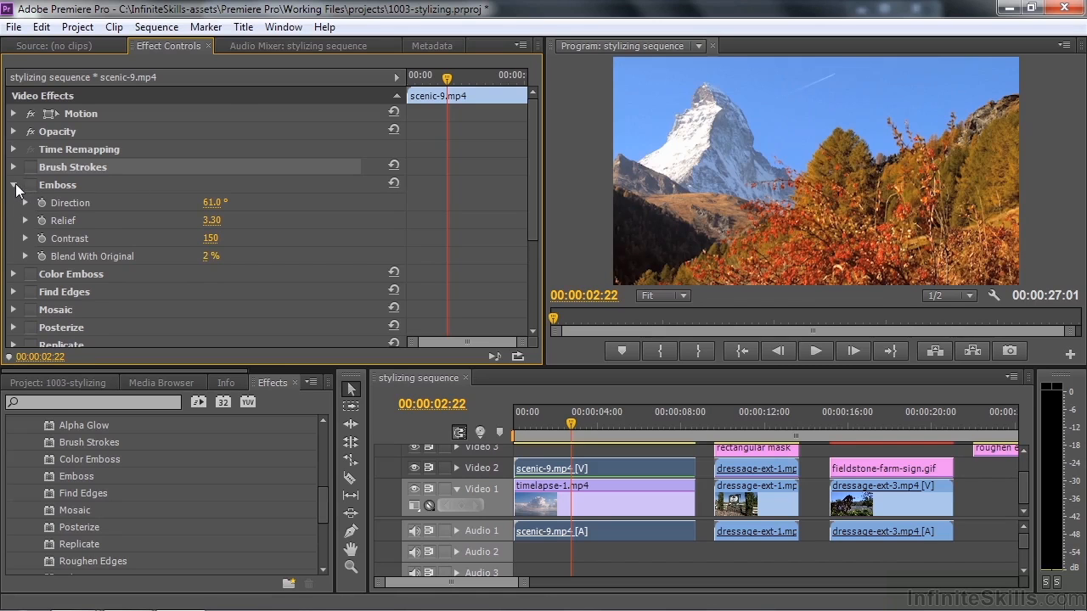
click(15, 185)
Step: Enable Color Emboss with Relief 8.60 and Contrast 93, and turn it off after viewing the result
click(30, 203)
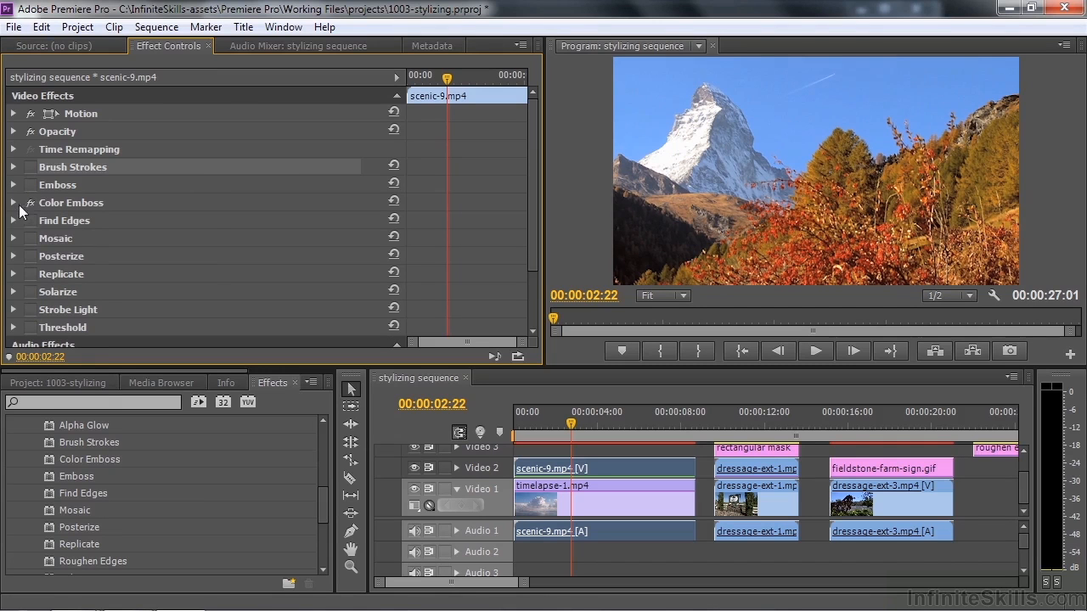
click(15, 203)
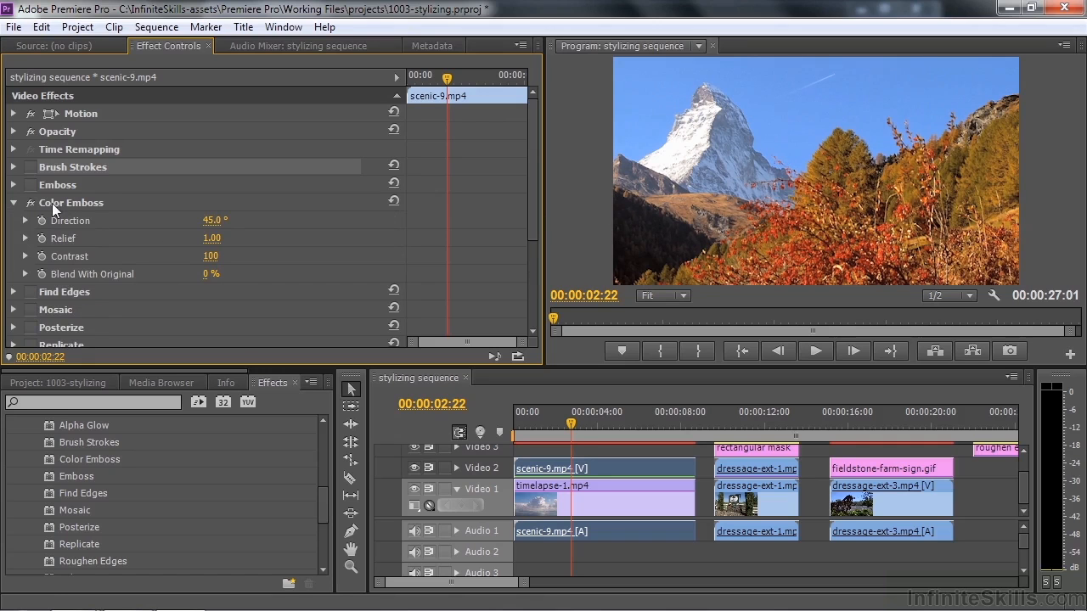
drag(210, 256, 237, 239)
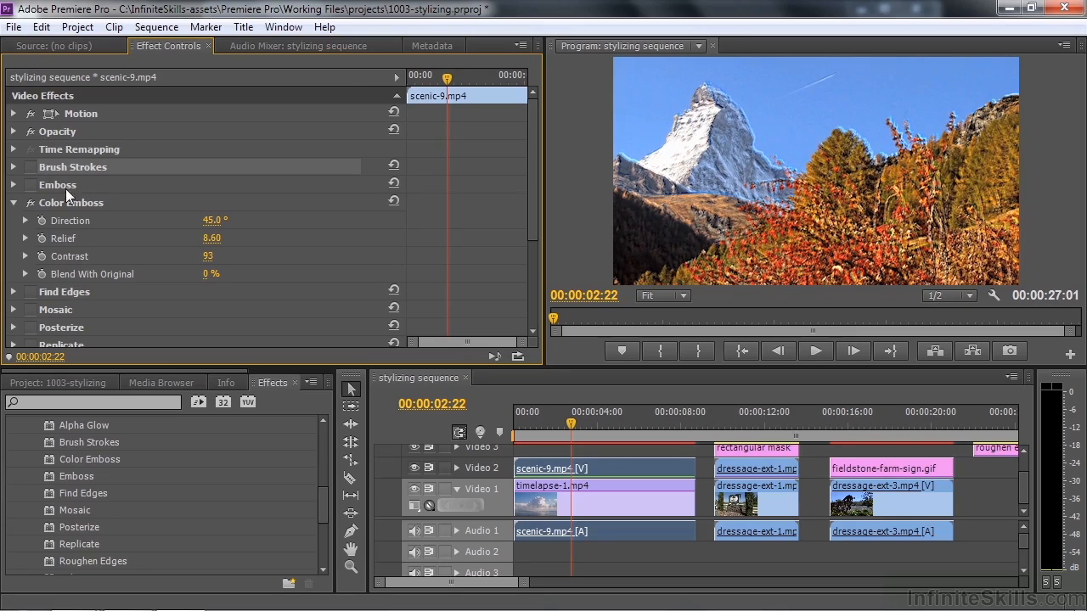
click(30, 202)
click(13, 202)
Step: Enable Find Edges on scenic-9.mp4, compare its normal and inverted looks, and leave Invert on
click(61, 225)
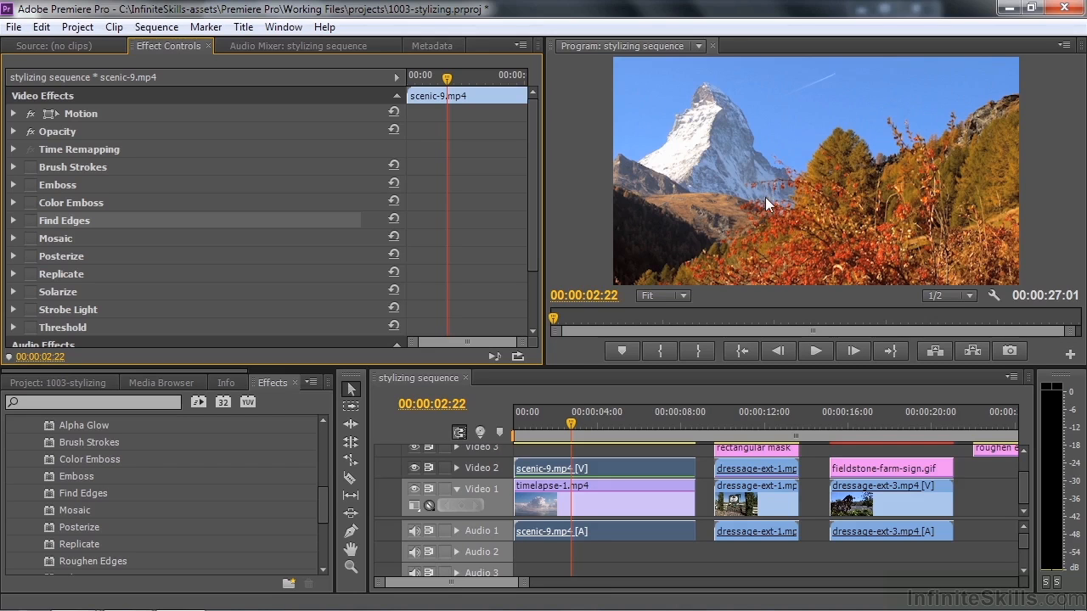
click(32, 221)
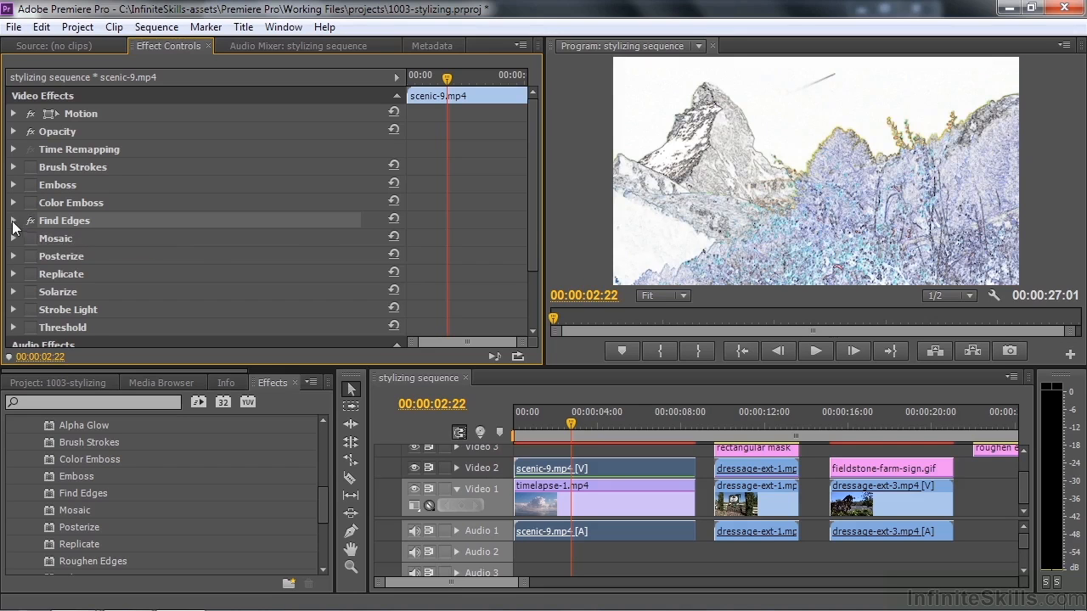
click(13, 222)
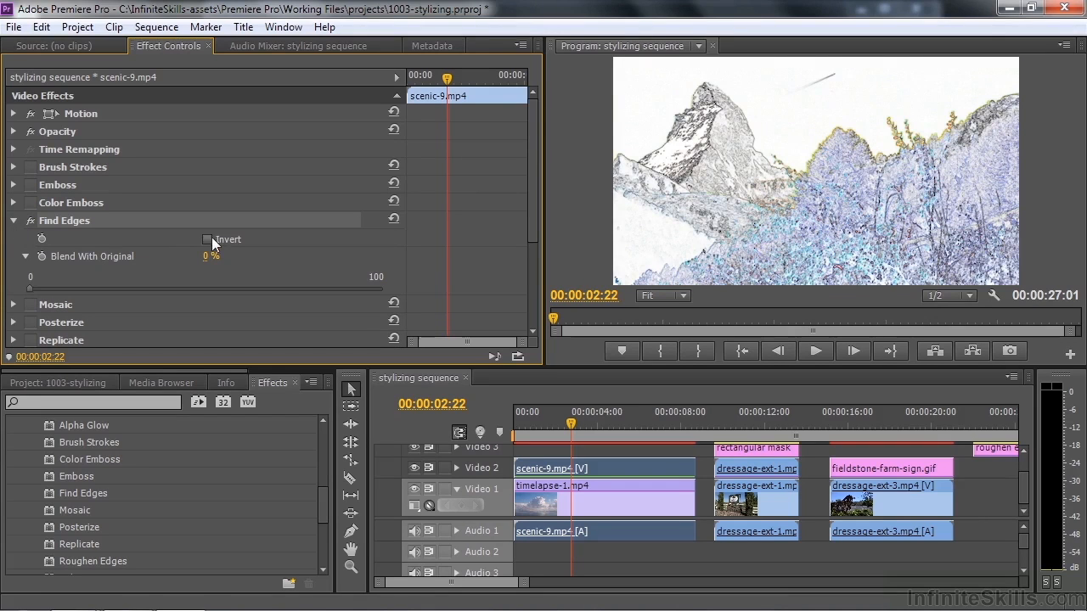
click(207, 240)
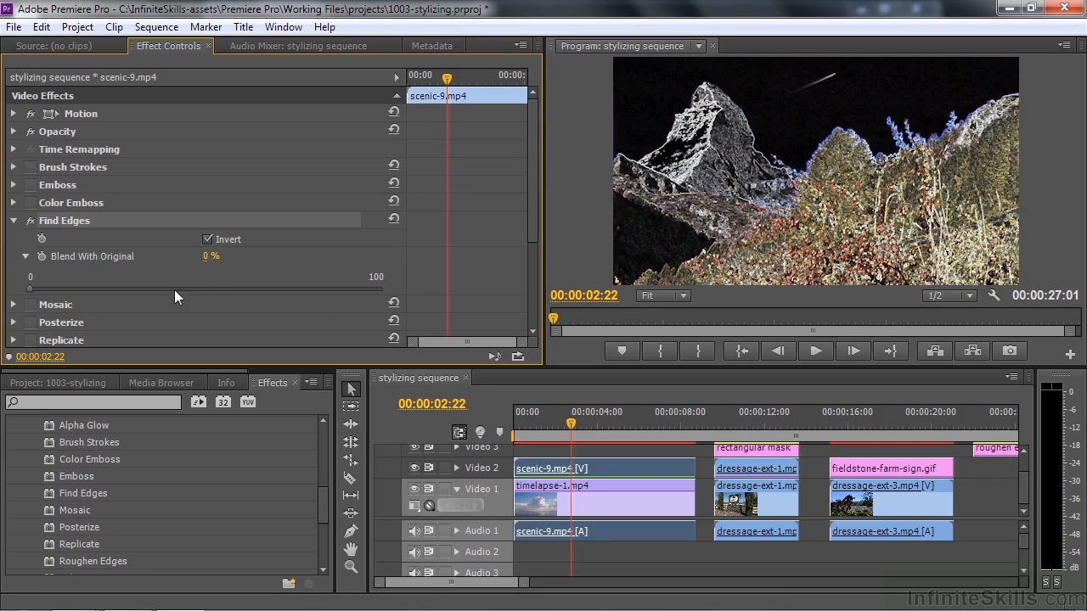
click(207, 241)
click(207, 240)
click(207, 240)
click(208, 240)
Step: Blend the inverted Find Edges effect 29% with the original, and turn the effect off
drag(30, 288, 131, 303)
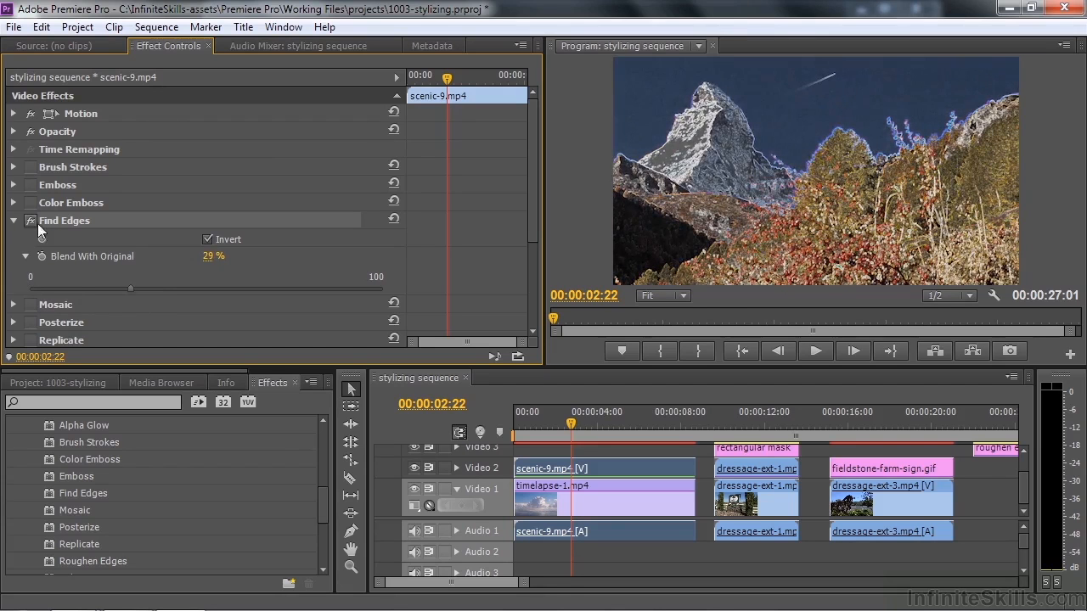
click(31, 221)
click(12, 221)
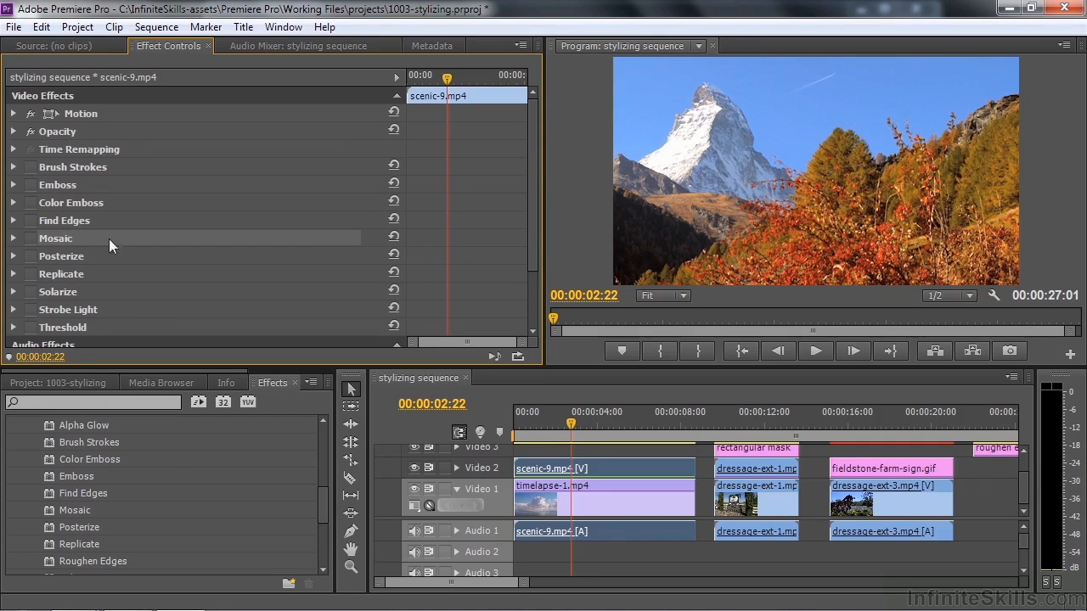
Step: Enable Mosaic on scenic-9.mp4 and raise both Horizontal Blocks and Vertical Blocks to 200
click(30, 239)
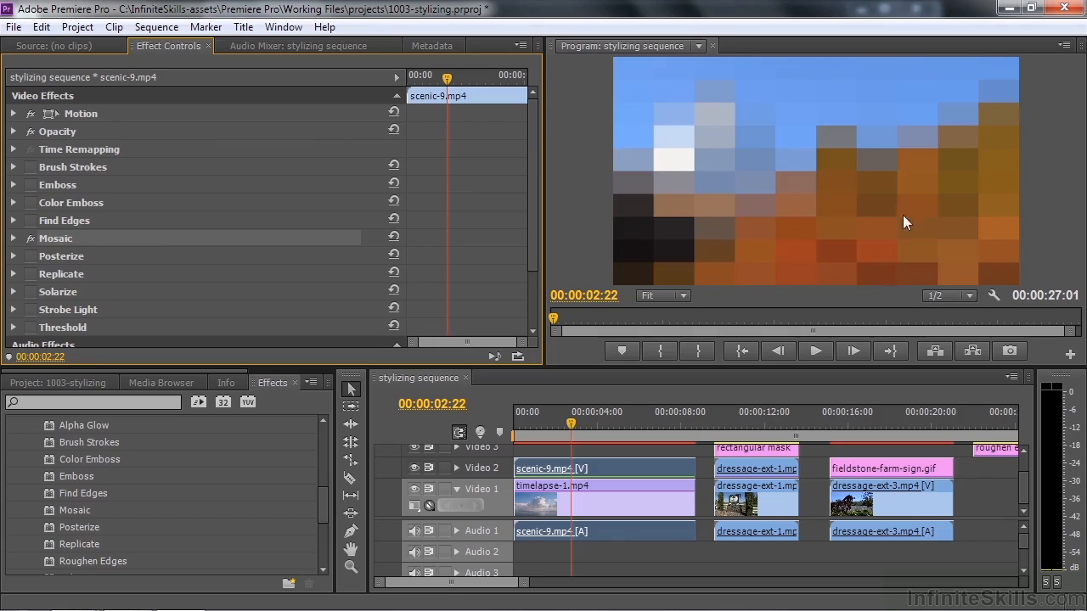
click(14, 240)
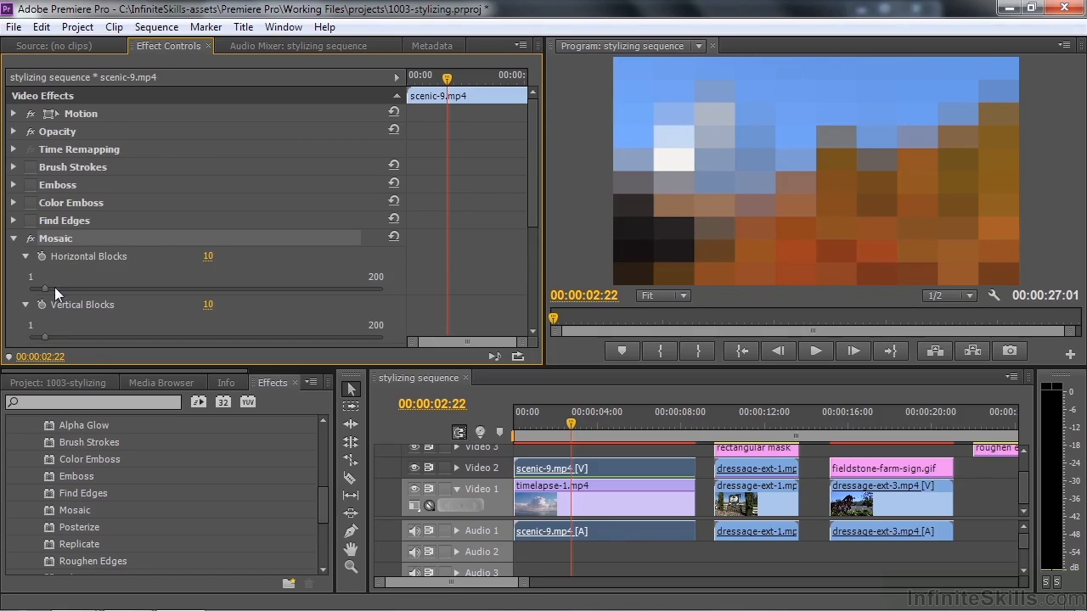
drag(46, 289, 202, 290)
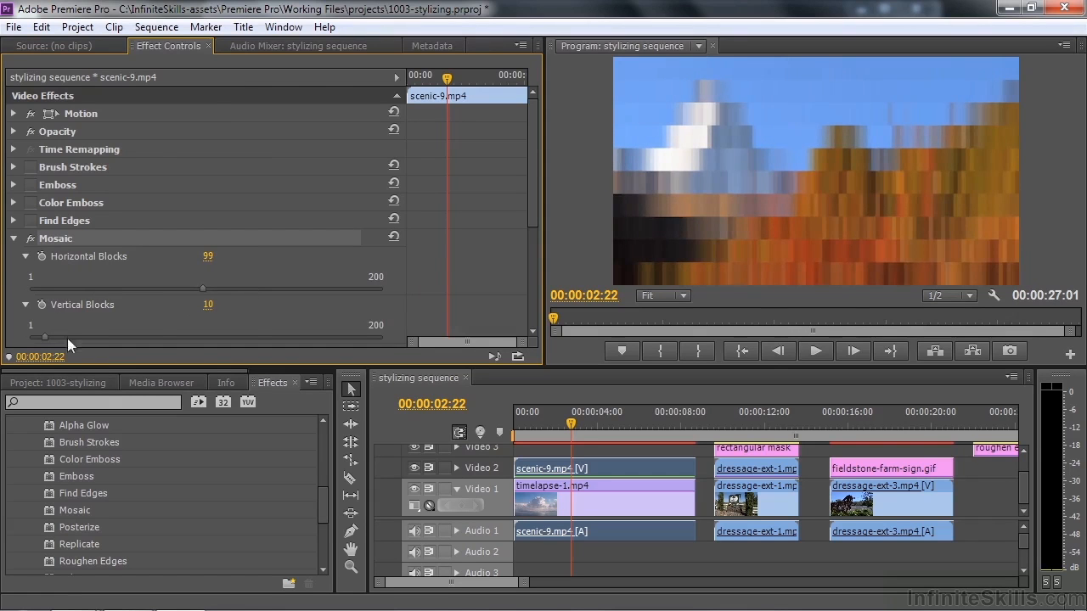
drag(40, 340, 317, 339)
drag(202, 287, 384, 295)
drag(316, 336, 403, 344)
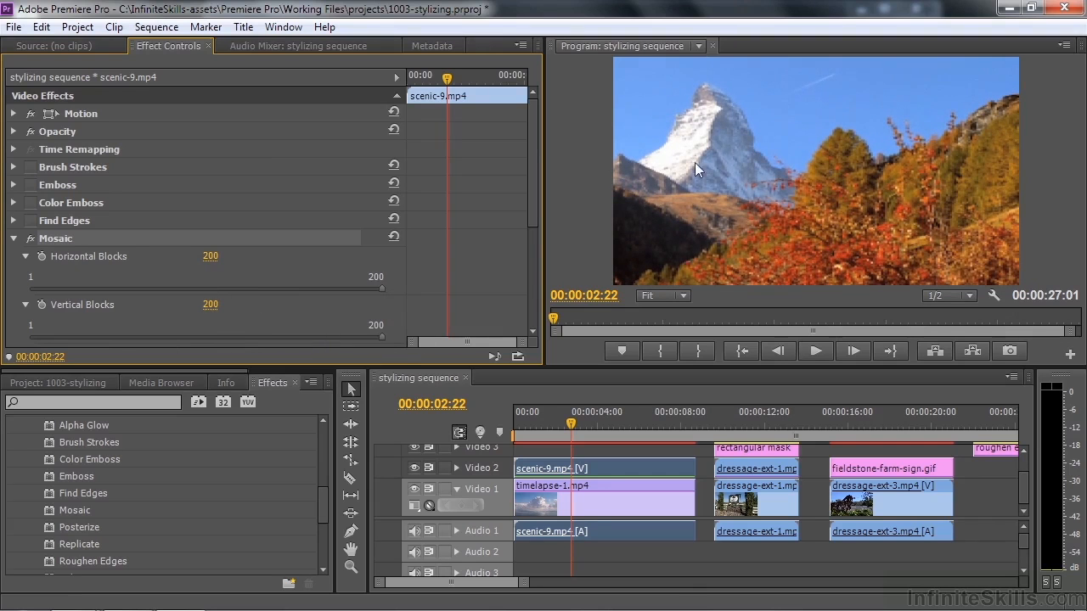
Step: With Mosaic's Horizontal Blocks at 200, compare Vertical Blocks values such as 76, 1 and 108, and turn Mosaic off
drag(382, 289, 213, 289)
drag(382, 337, 168, 331)
drag(215, 289, 396, 296)
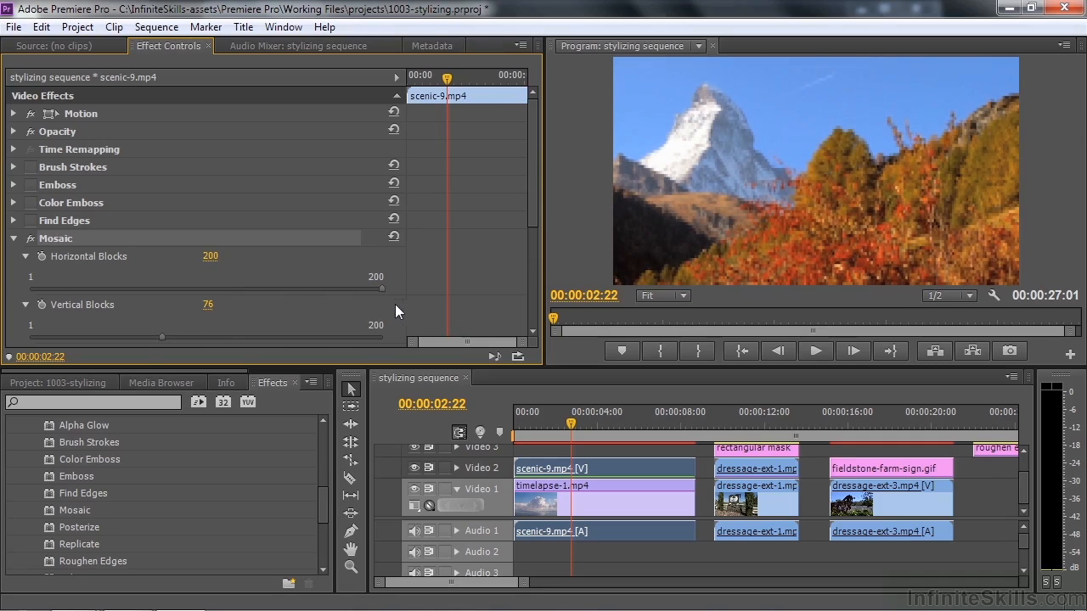
drag(156, 336, 32, 342)
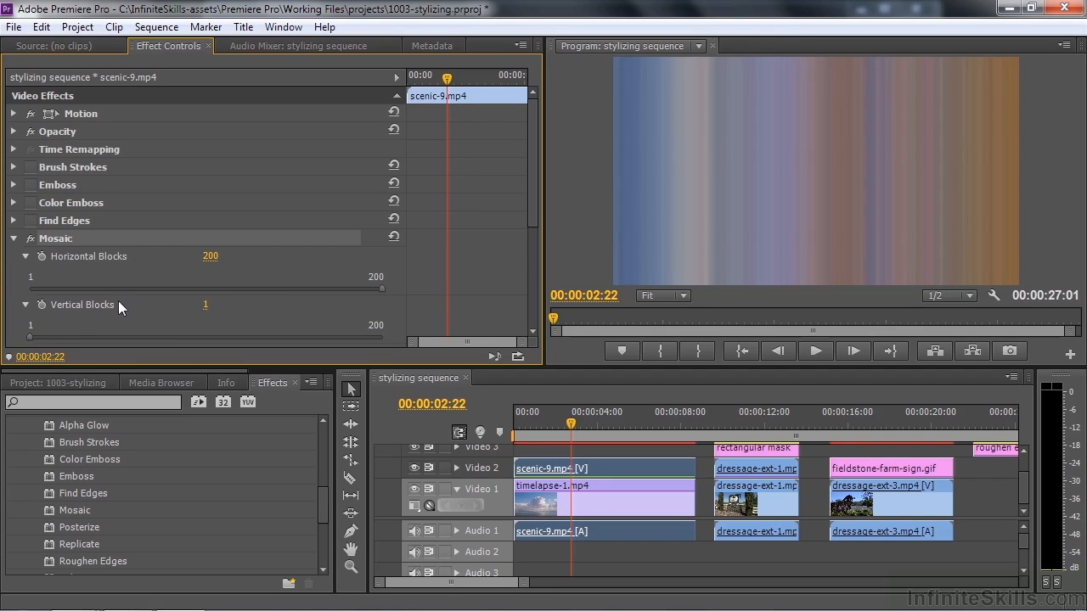
drag(29, 339, 219, 340)
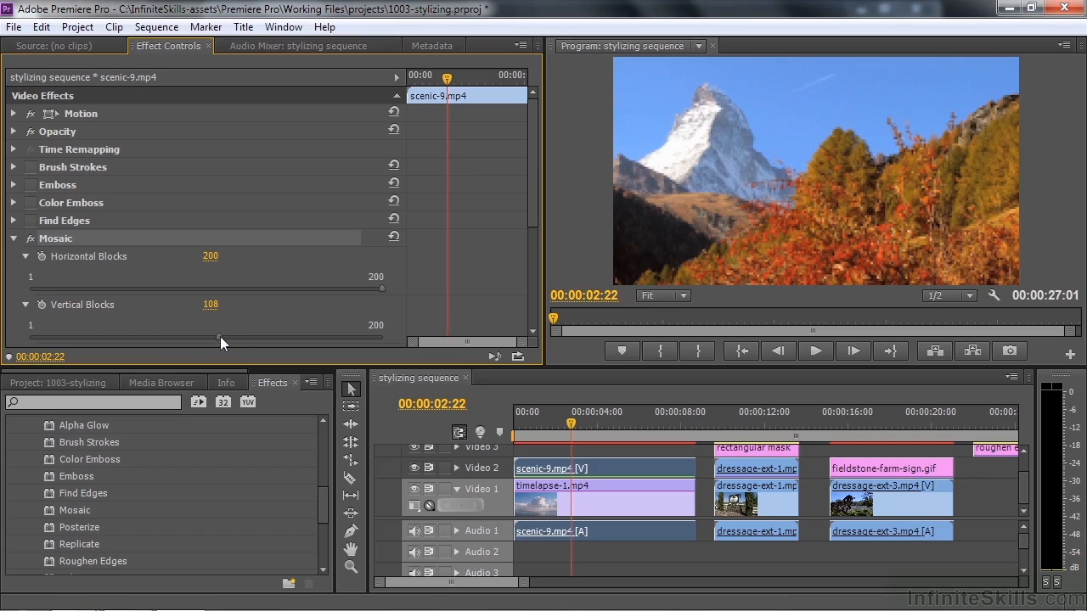
mouse_move(220, 337)
mouse_down()
mouse_move(8, 348)
mouse_move(190, 345)
mouse_up()
click(30, 238)
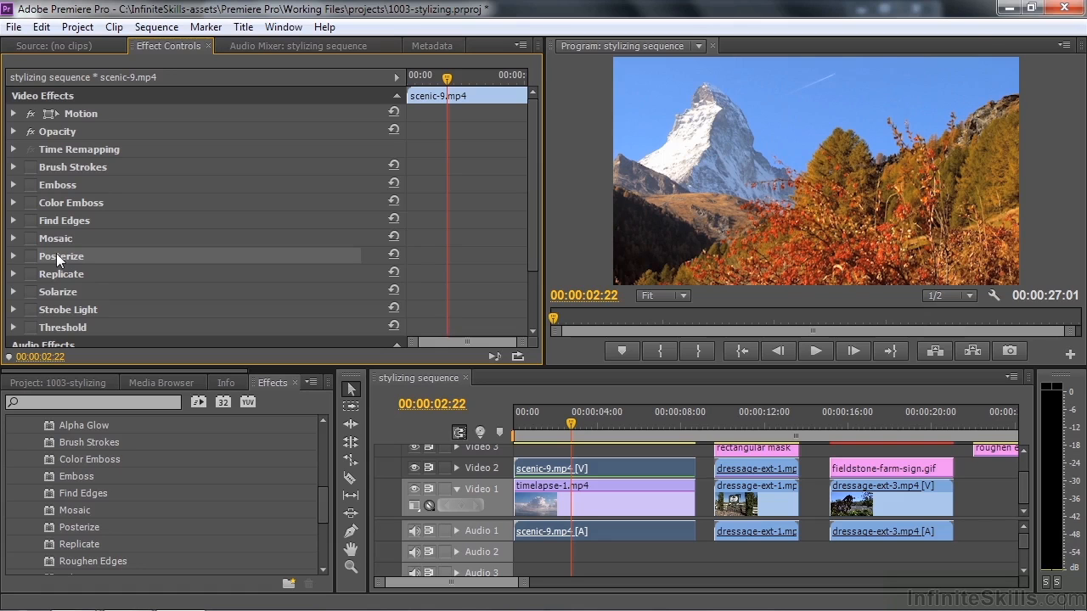
Step: Enable Posterize on scenic-9.mp4, compare Level 2 with higher levels, and turn the effect off
click(31, 256)
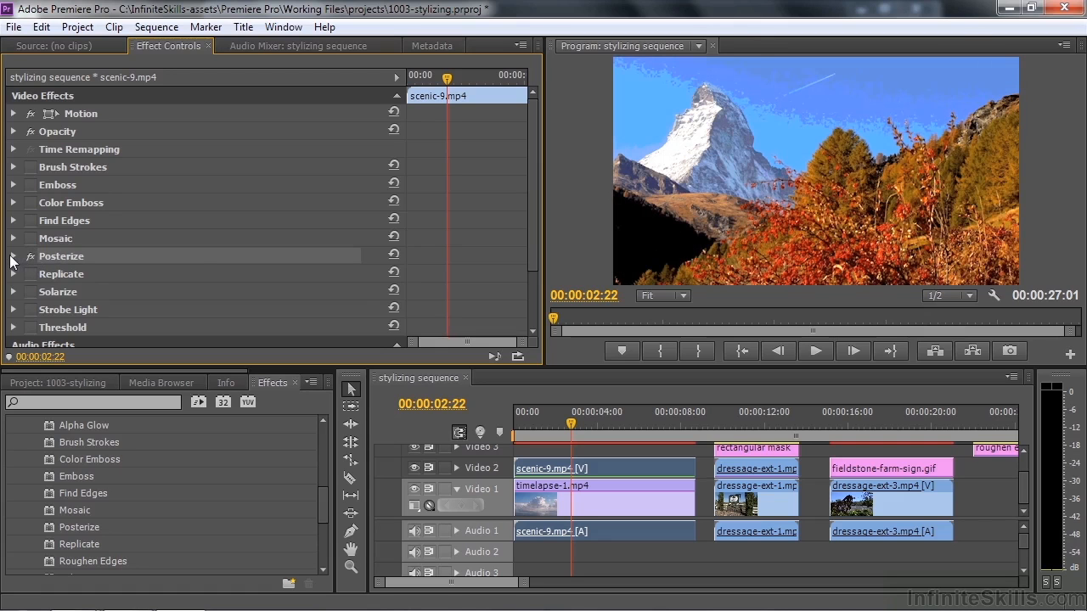
click(13, 257)
drag(87, 307, 25, 309)
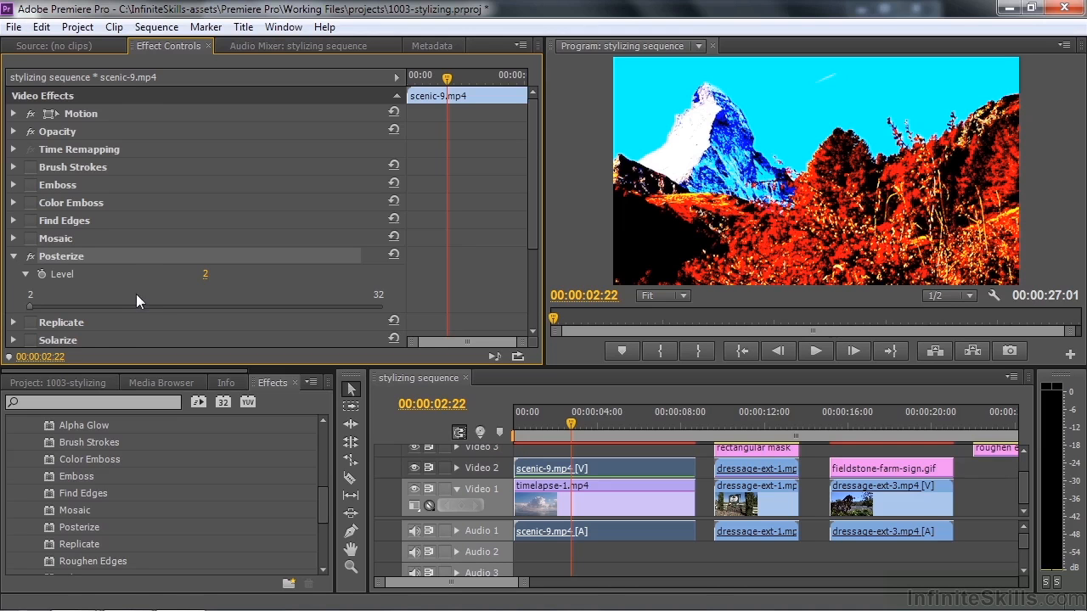
drag(37, 308, 383, 307)
drag(305, 301, 37, 324)
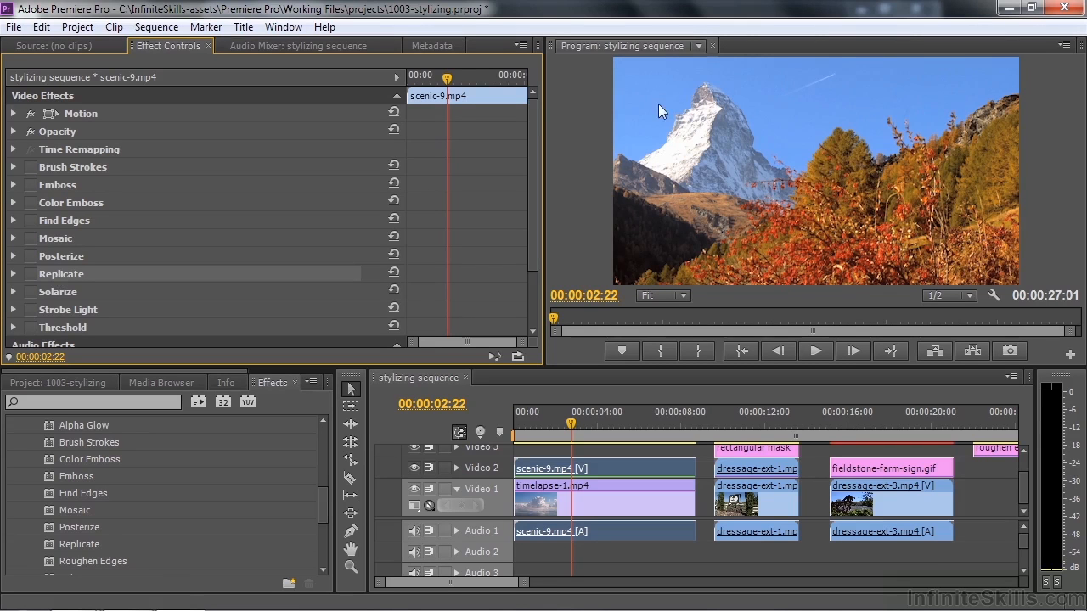
Step: Enable Replicate on scenic-9.mp4, try its Count setting, return it to 2, and turn the effect off
click(29, 273)
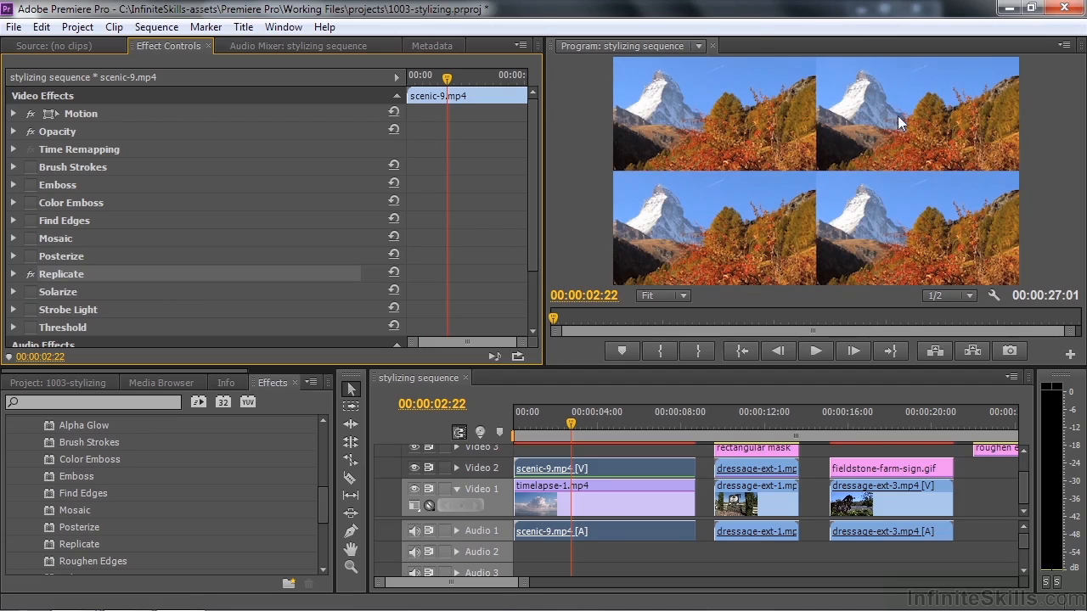
click(13, 273)
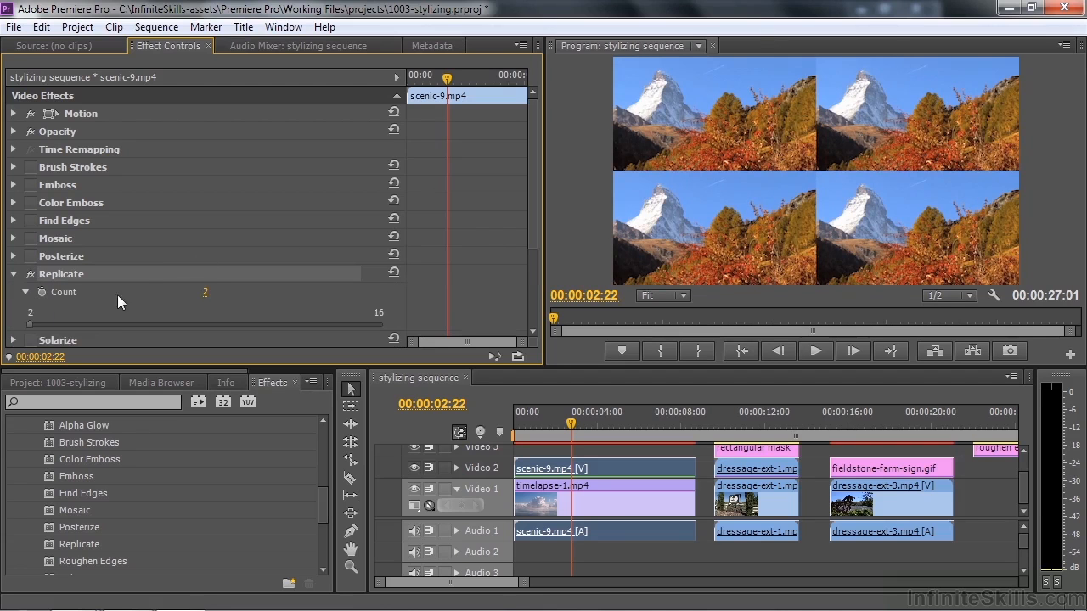
drag(75, 323, 31, 324)
click(13, 274)
click(31, 275)
Step: Enable Solarize on scenic-9.mp4, try Threshold 100 and lower values, and turn the effect off
click(67, 293)
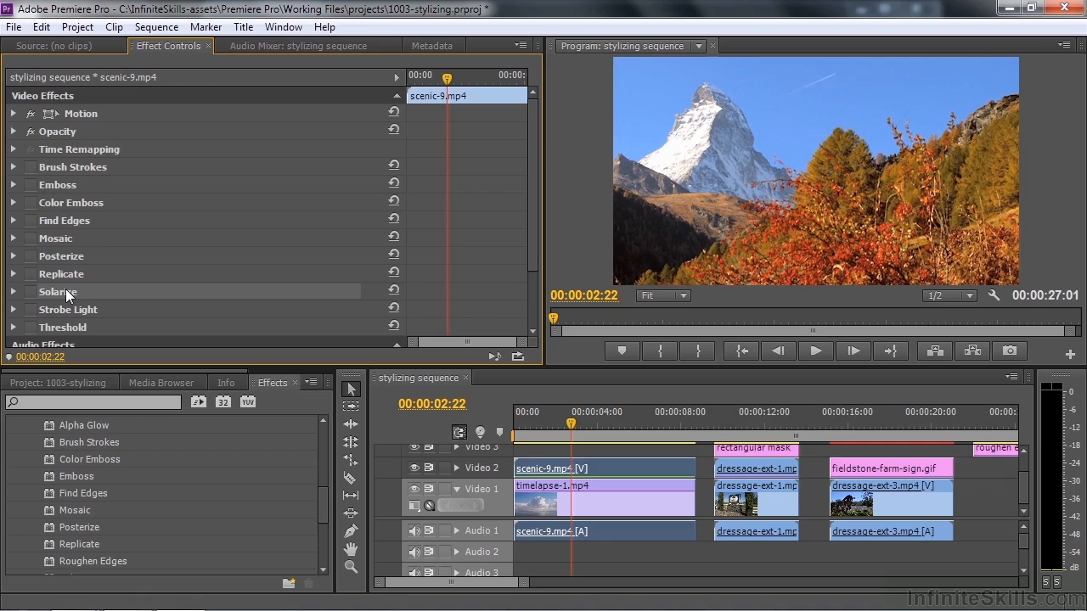
click(32, 292)
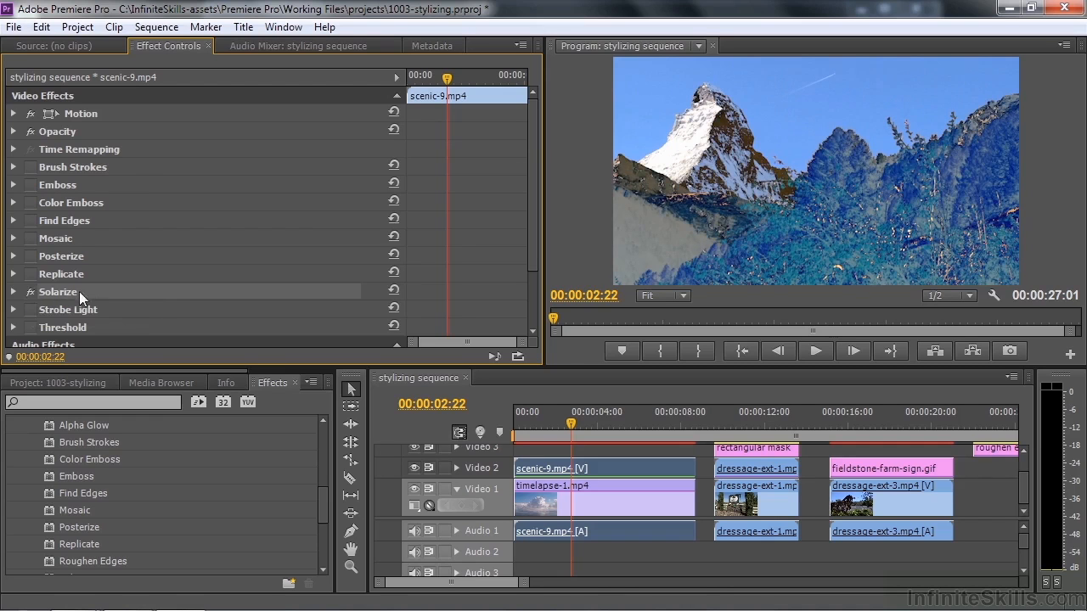
click(14, 292)
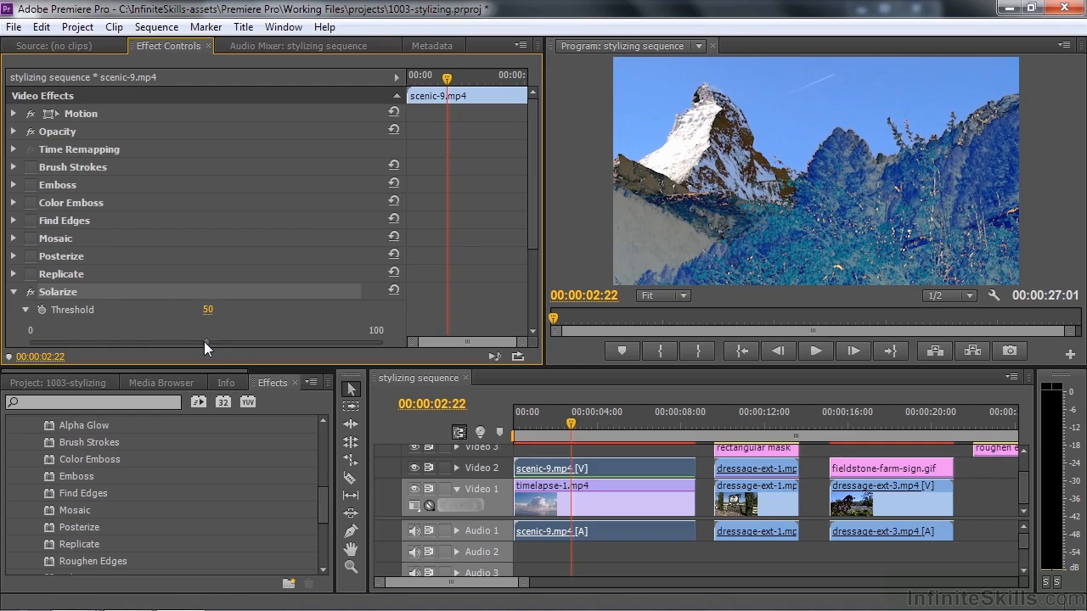
drag(218, 345, 467, 331)
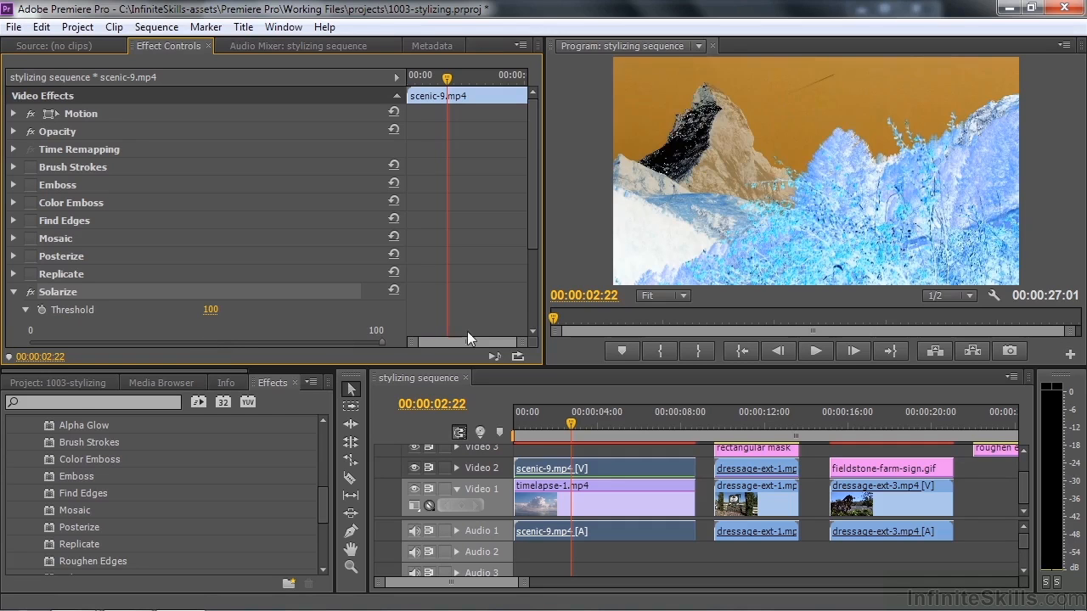
drag(383, 344, 94, 311)
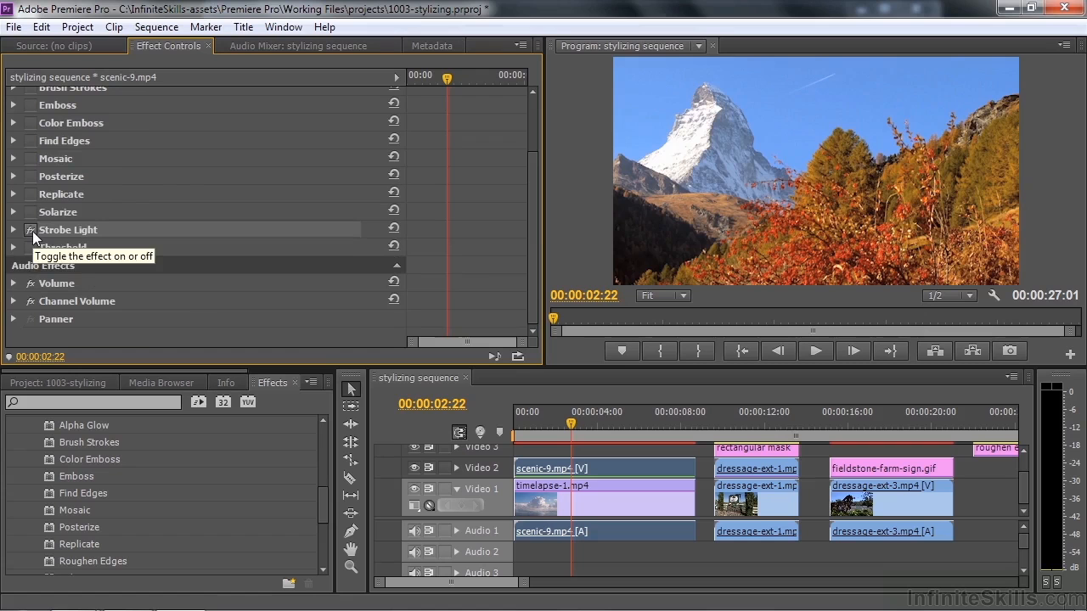
Step: Enable Strobe Light on scenic-9.mp4, show its settings, and preview the clip from the start of the sequence
click(32, 230)
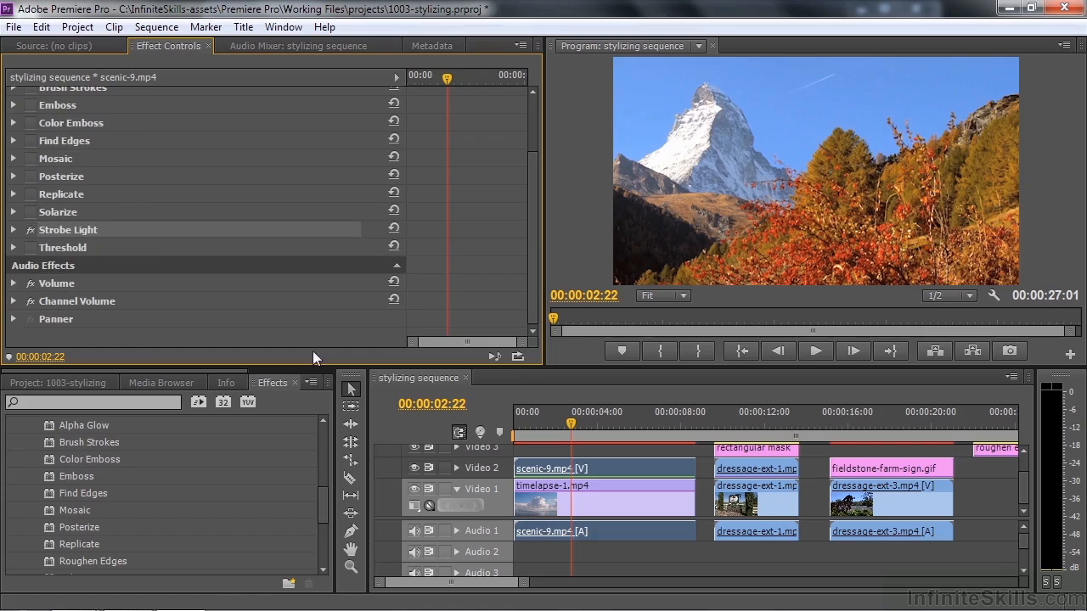
click(13, 230)
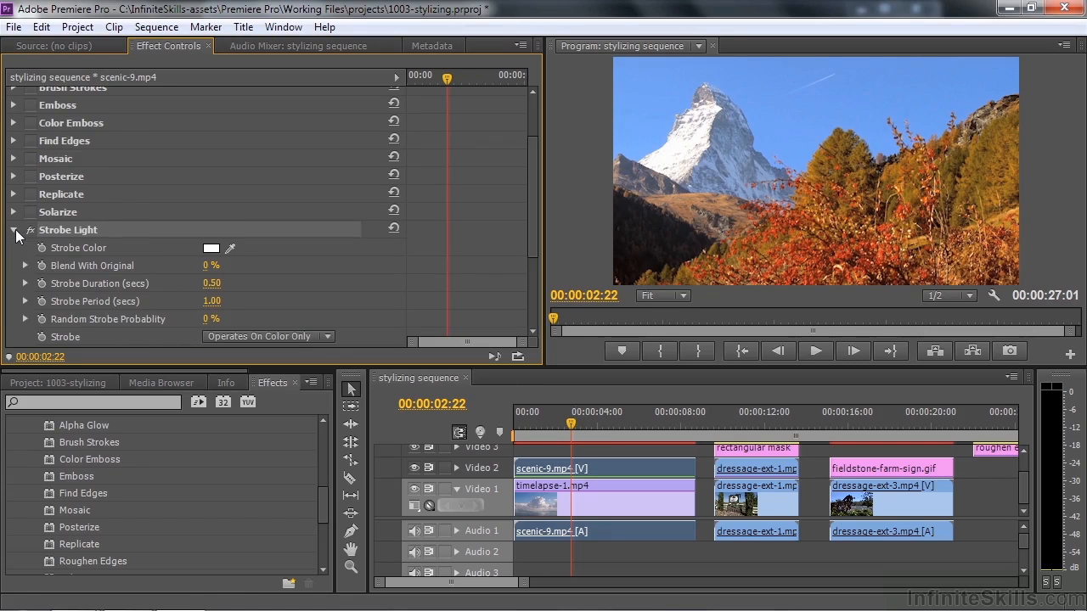
drag(568, 421, 501, 427)
key(space)
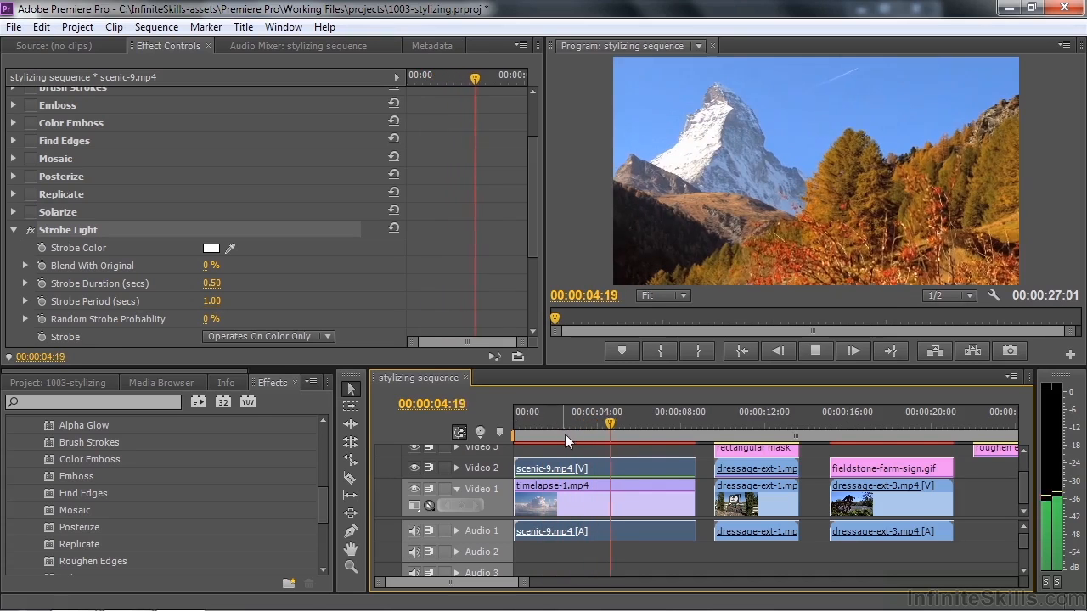
key(space)
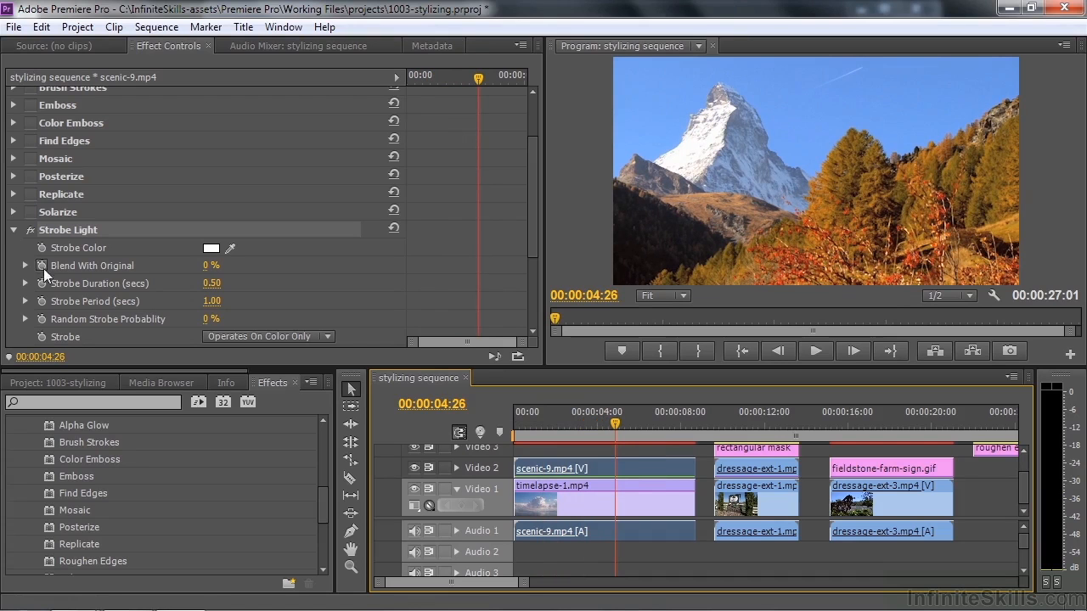
Step: Try Strobe Light's Blend With Original at 13%, preview the clip from the start of the sequence, and return it to 0%
drag(211, 265, 222, 264)
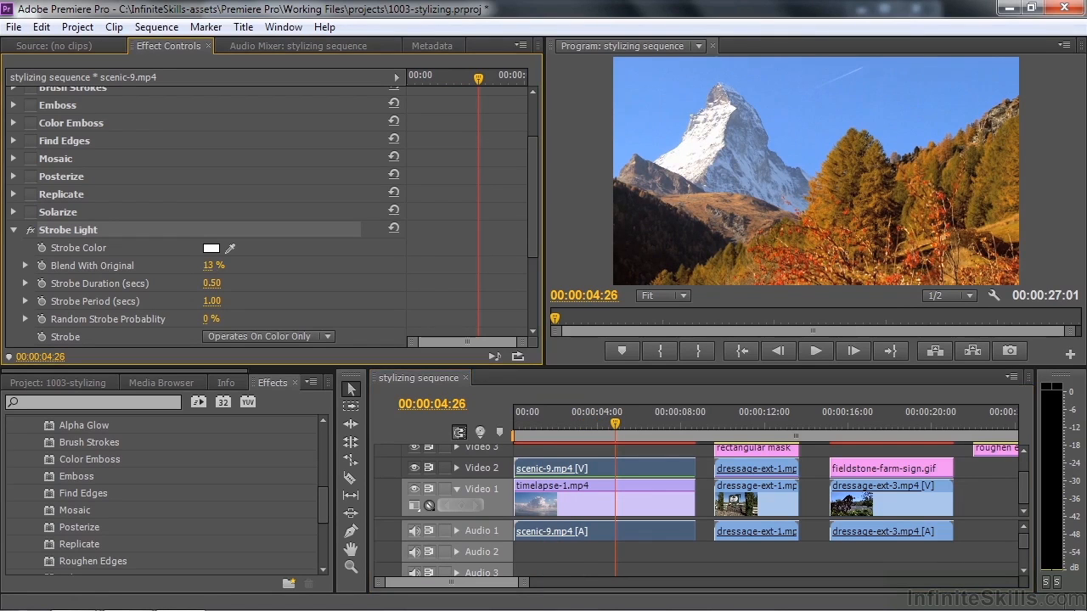
drag(604, 421, 511, 434)
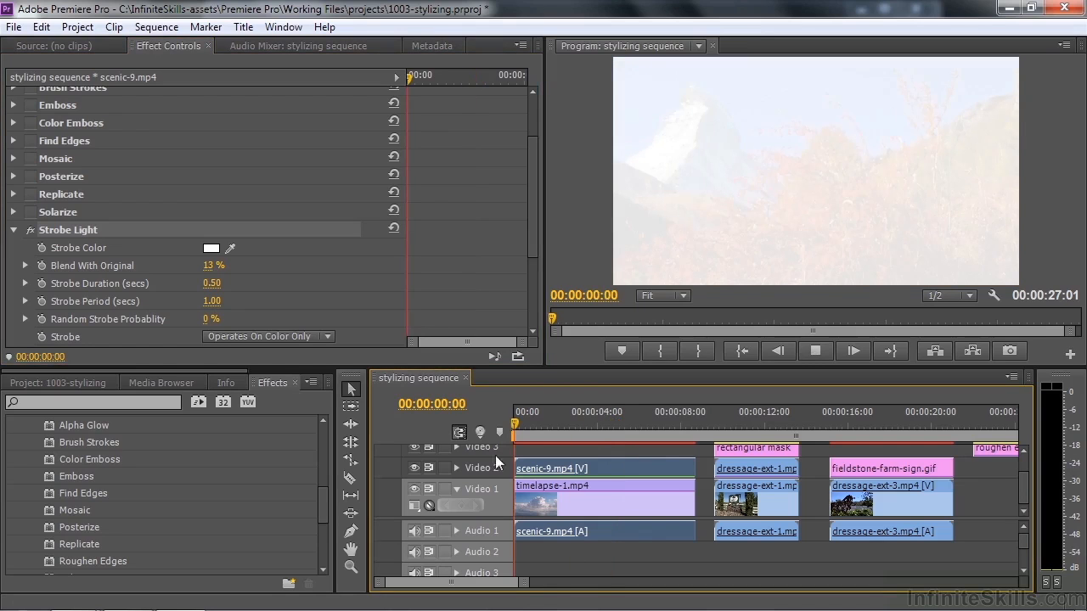
key(space)
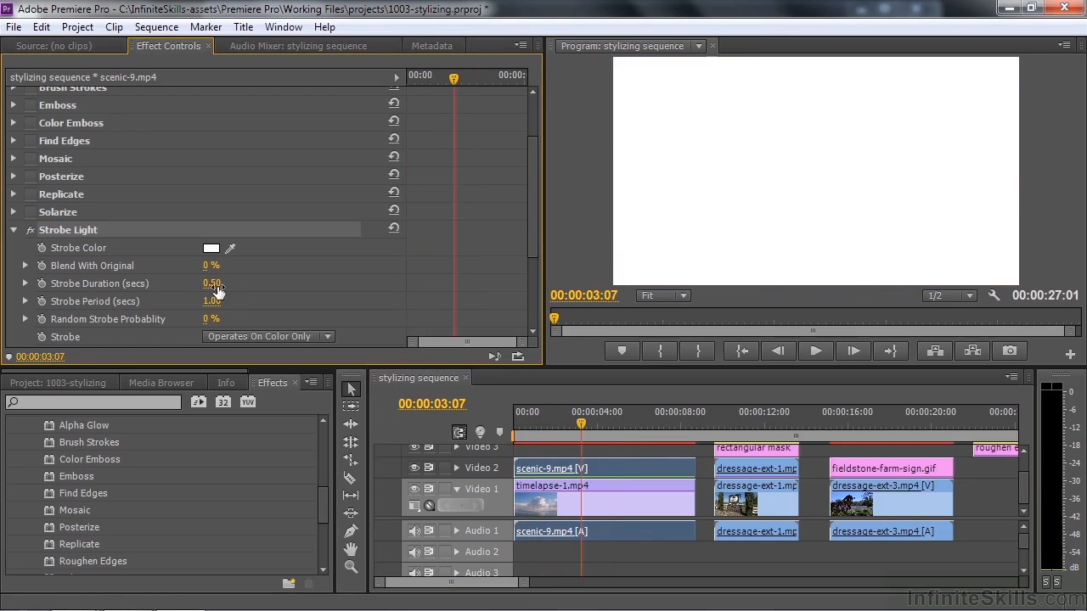
drag(218, 290, 212, 303)
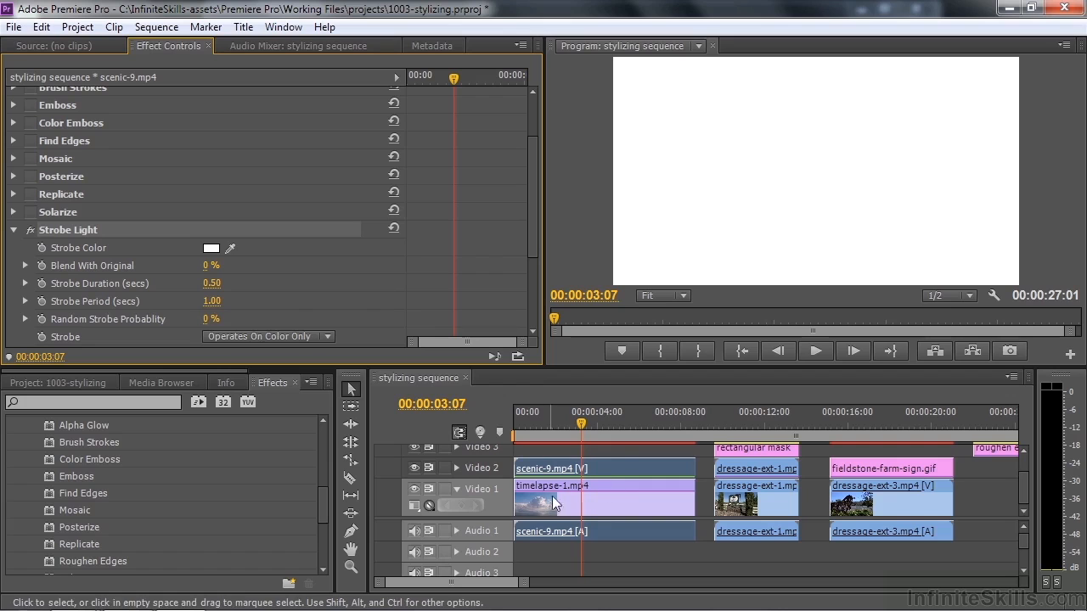
Step: Try Makes Layer Transparent as the Strobe mode, preview the clip from the start, and return Strobe to Operates On Color Only
click(309, 338)
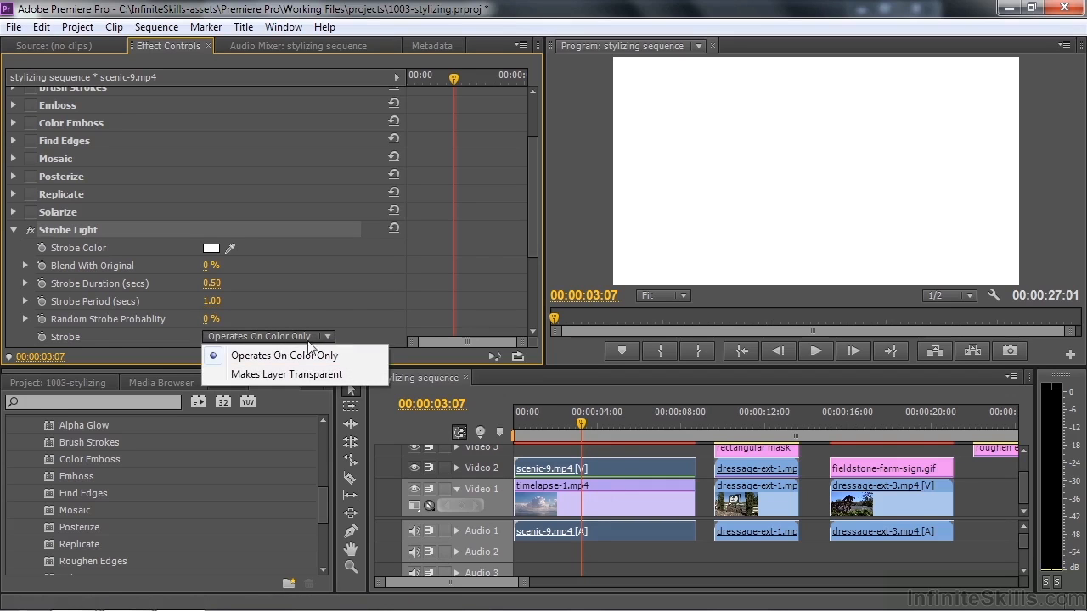
click(270, 375)
drag(588, 434, 509, 430)
key(space)
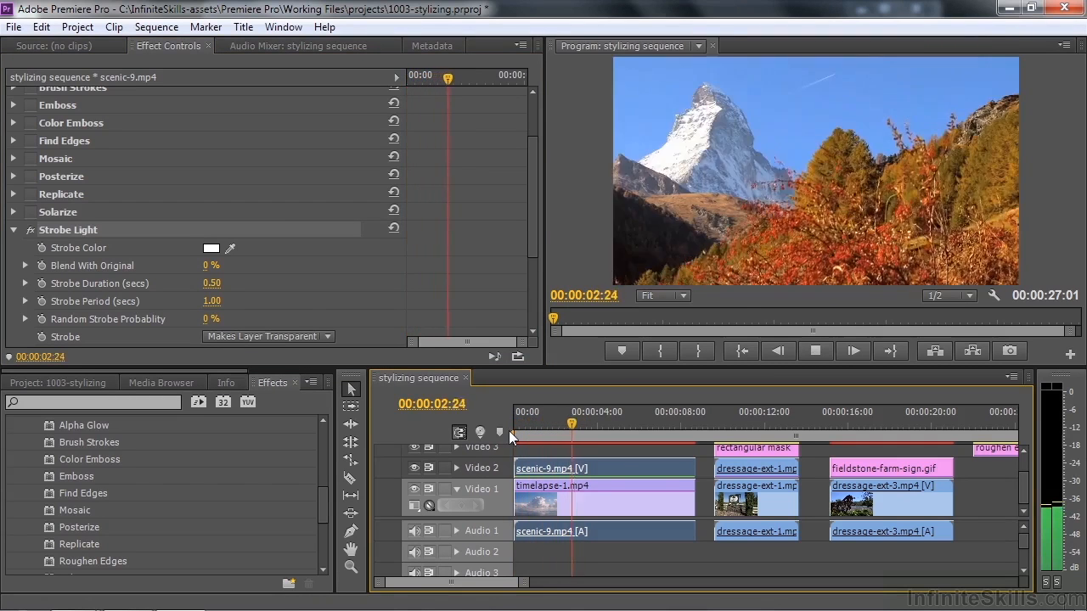
key(space)
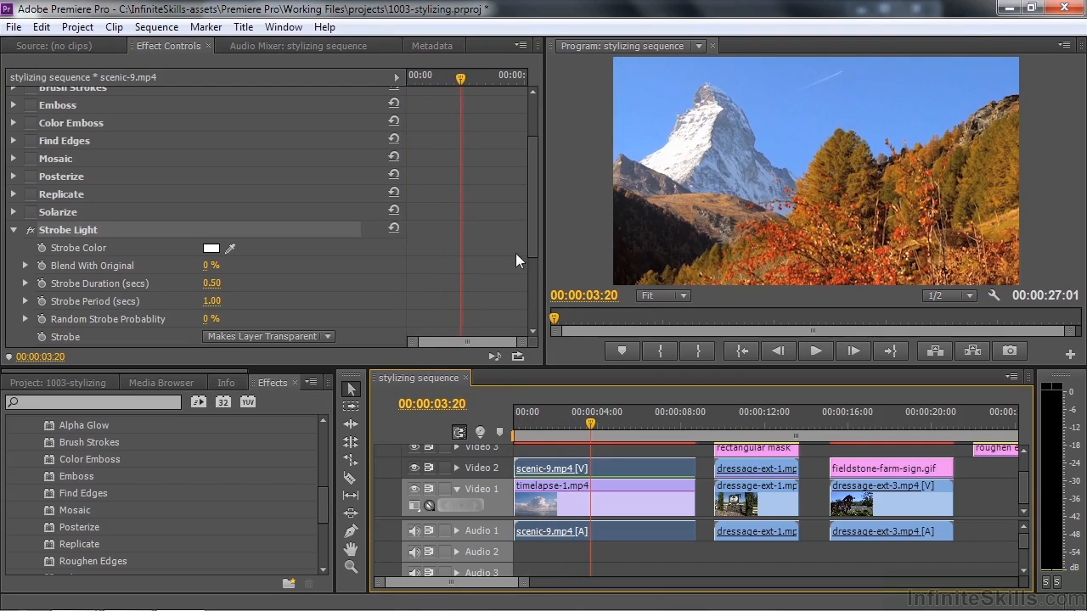
drag(530, 248, 533, 302)
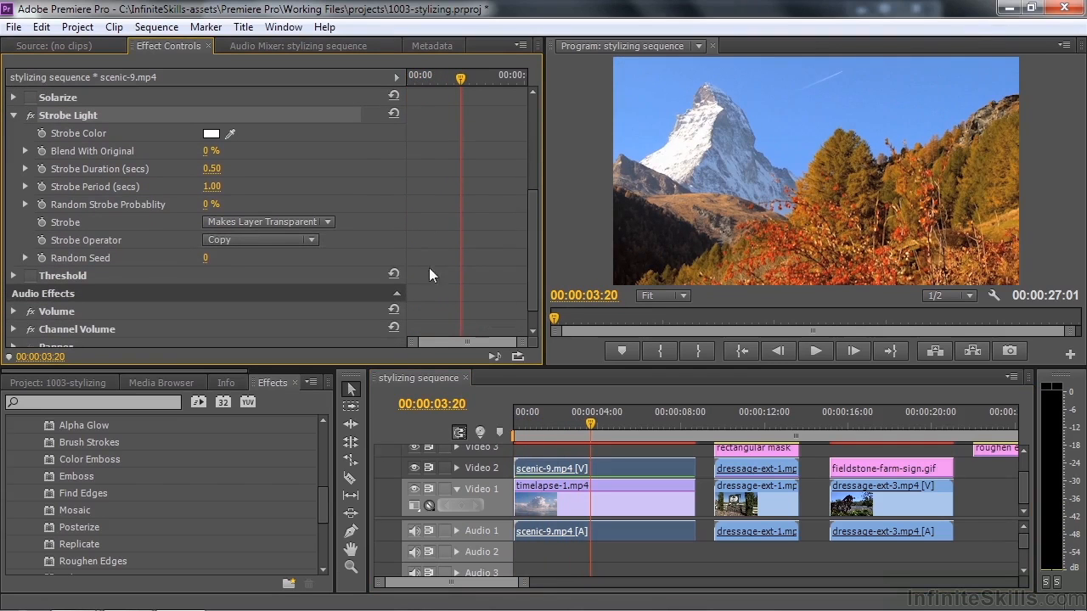
click(331, 221)
click(297, 239)
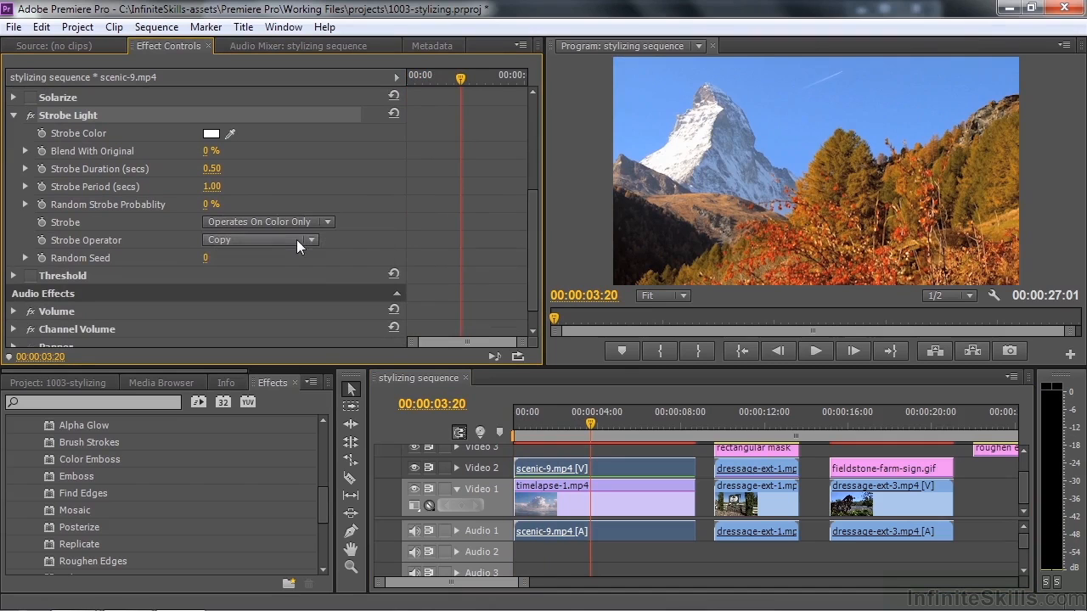
Step: Set Strobe Operator to Difference, preview the clip from the start, and turn Strobe Light off
click(308, 240)
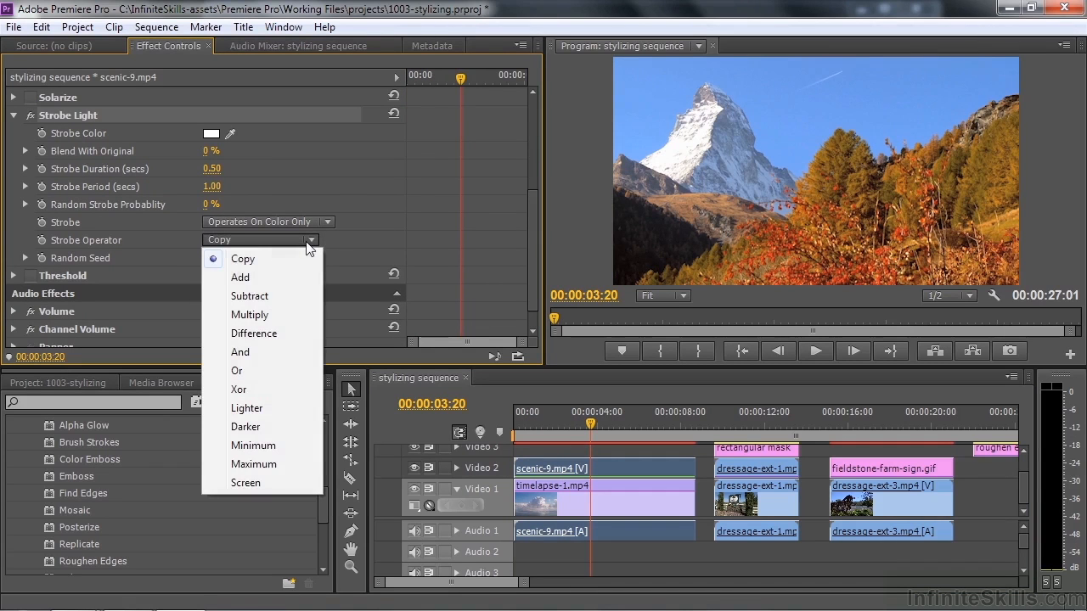
click(267, 332)
drag(597, 421, 518, 431)
key(space)
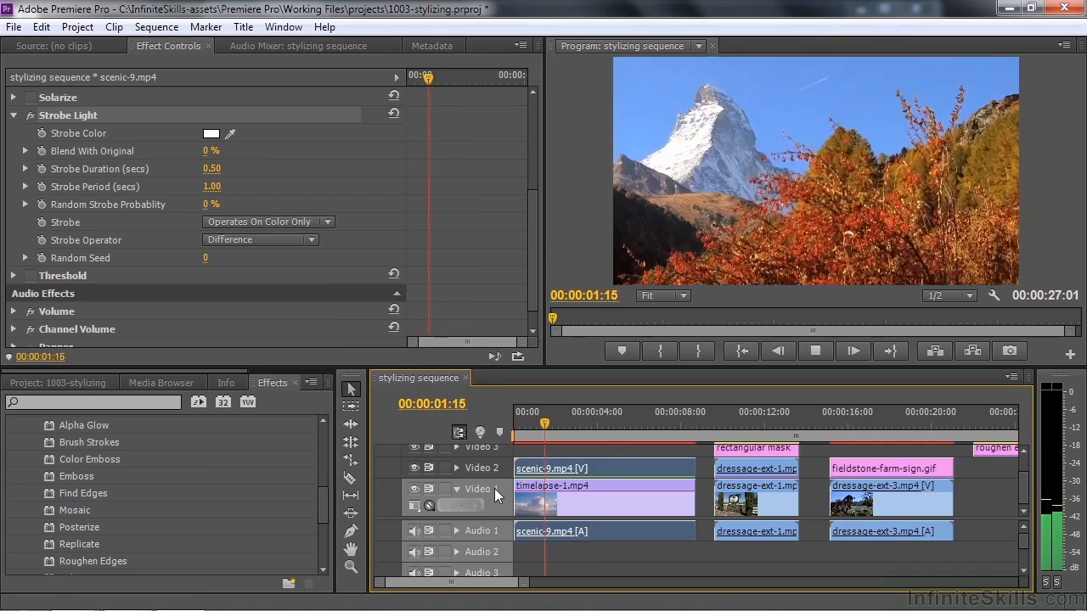
key(space)
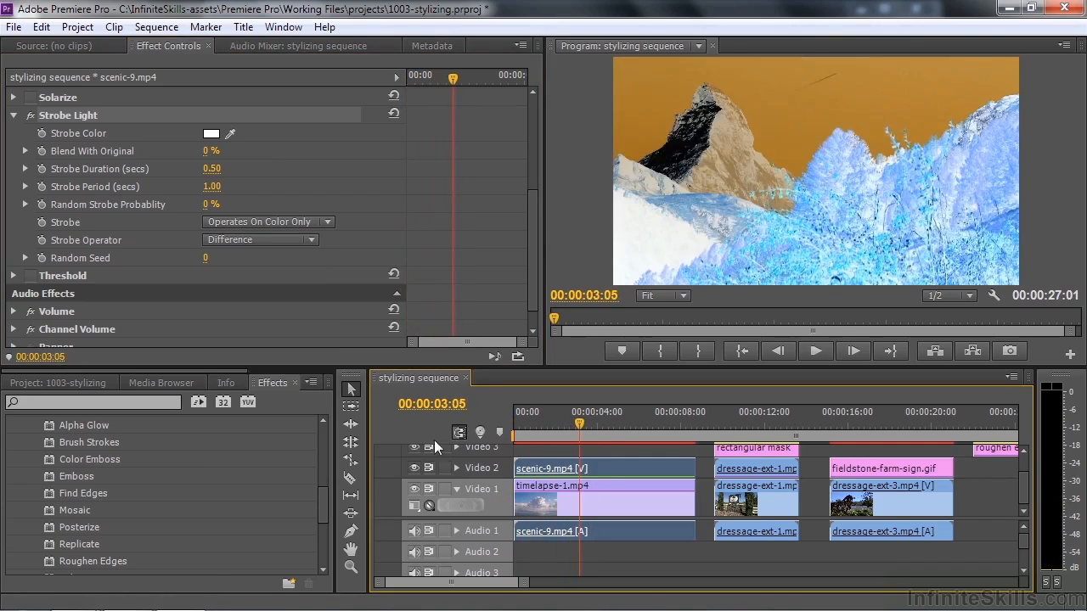
click(33, 115)
click(14, 114)
Step: Enable Threshold on scenic-9.mp4, show its Level setting, and turn the effect off
click(72, 252)
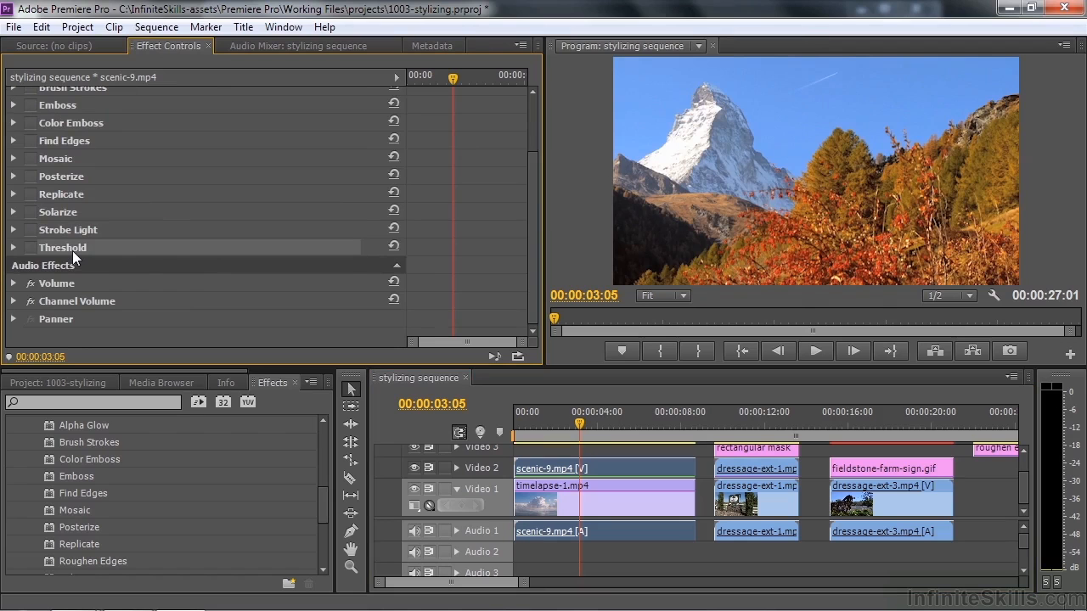
click(32, 248)
click(13, 248)
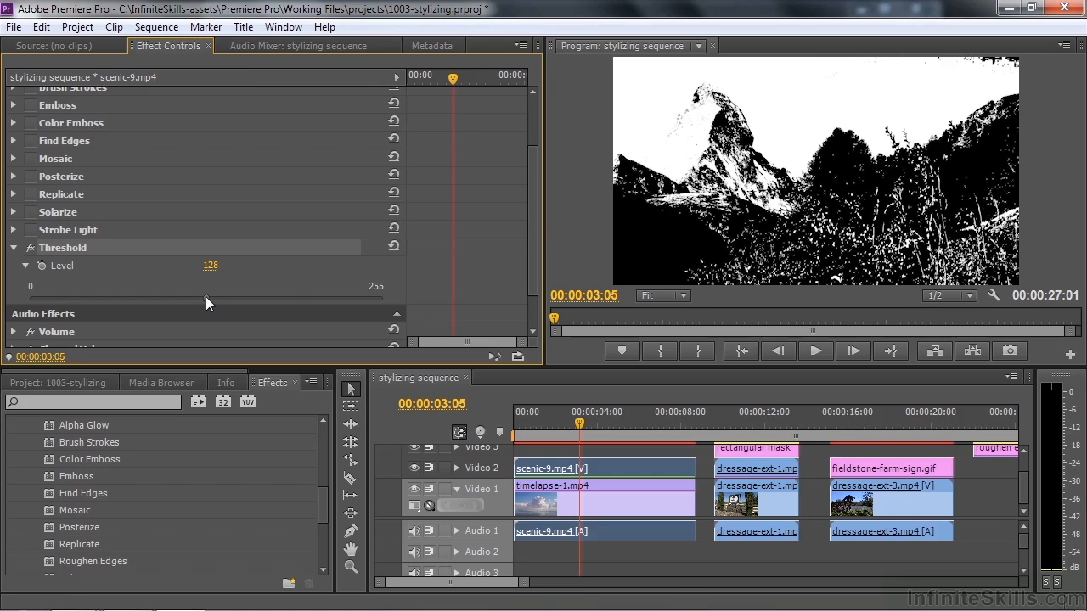
mouse_move(205, 296)
mouse_down()
mouse_move(359, 306)
mouse_move(35, 299)
mouse_move(205, 296)
mouse_up()
click(30, 247)
click(13, 247)
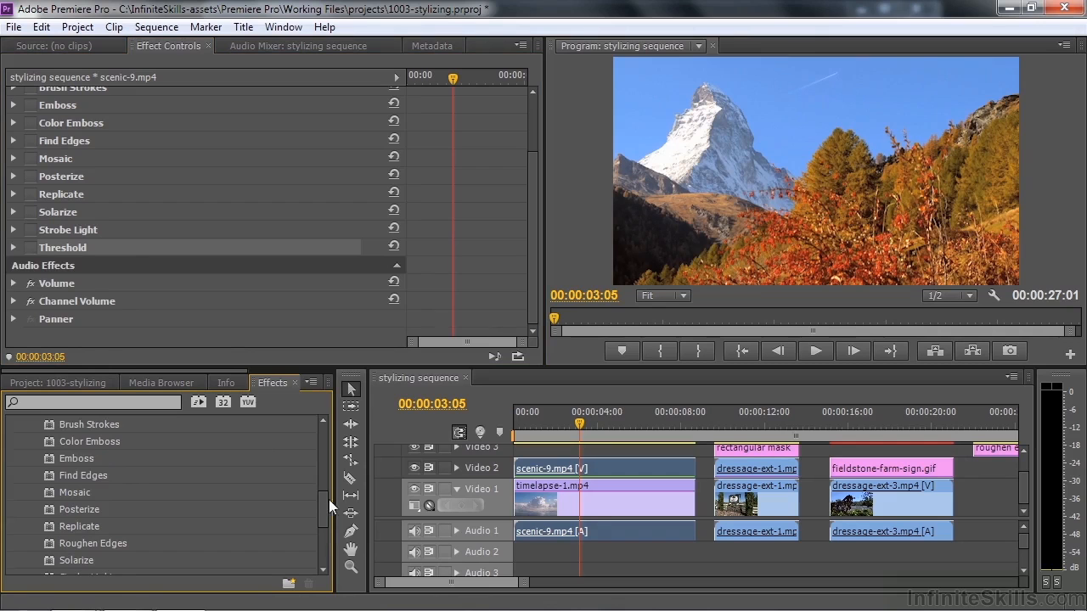
Step: Move the roughen edges text clip to the start of Video 3 and place the playhead at 00:00:01:22
drag(323, 499, 332, 516)
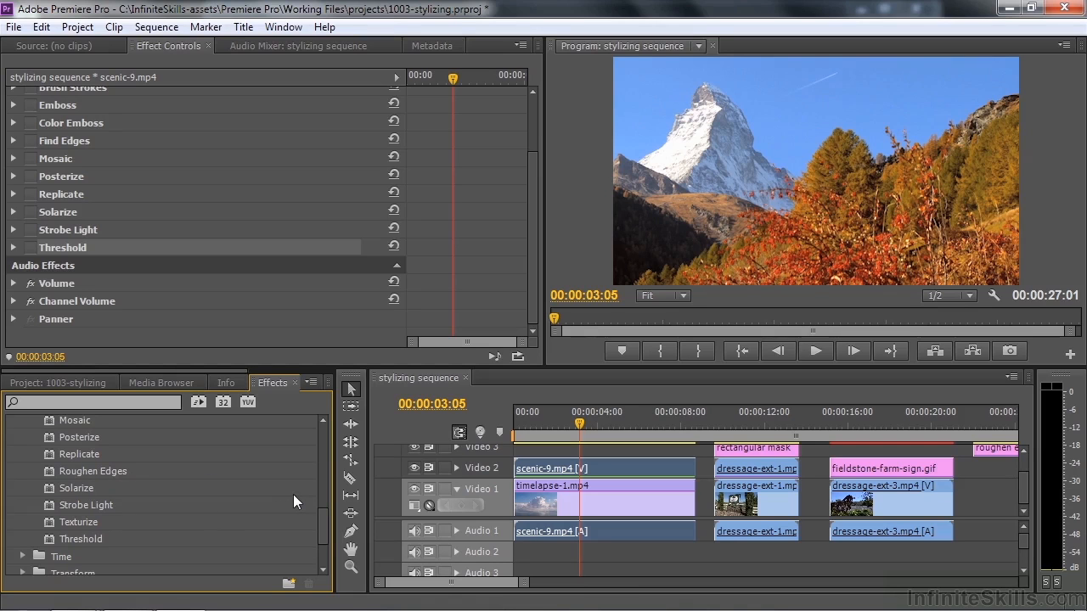
drag(323, 527, 321, 522)
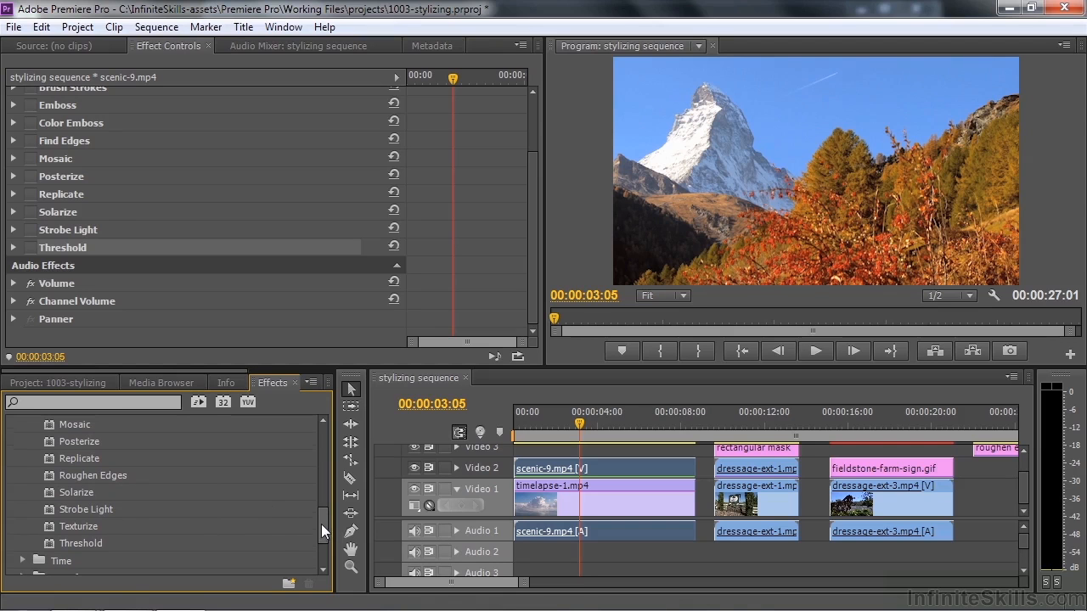
click(993, 450)
drag(993, 454, 550, 428)
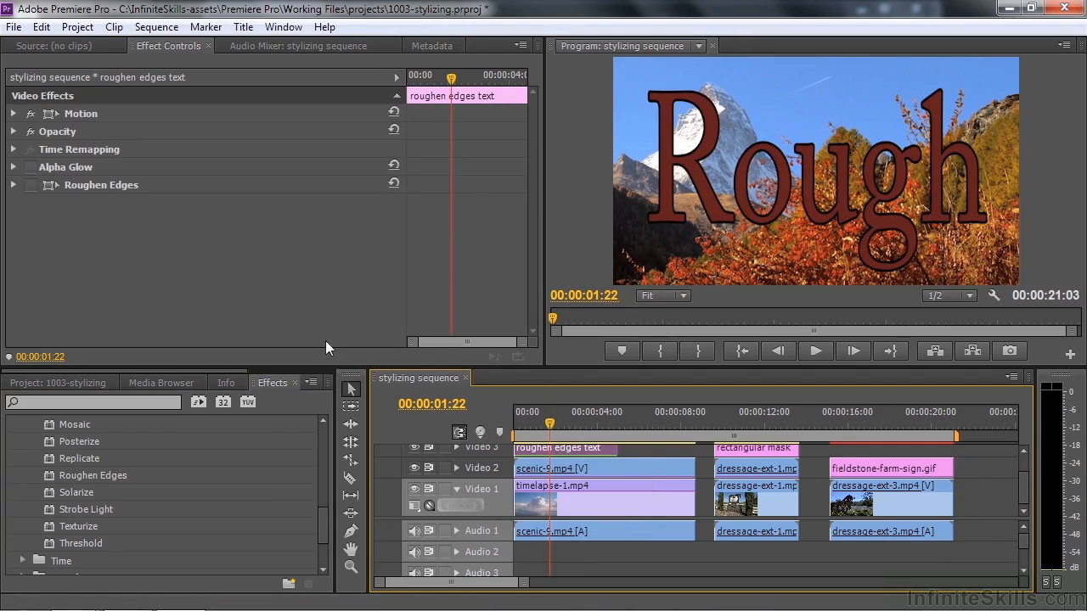
Step: Enable Roughen Edges on the text clip, magnify the program view to 50%, and show the effect's settings
click(31, 185)
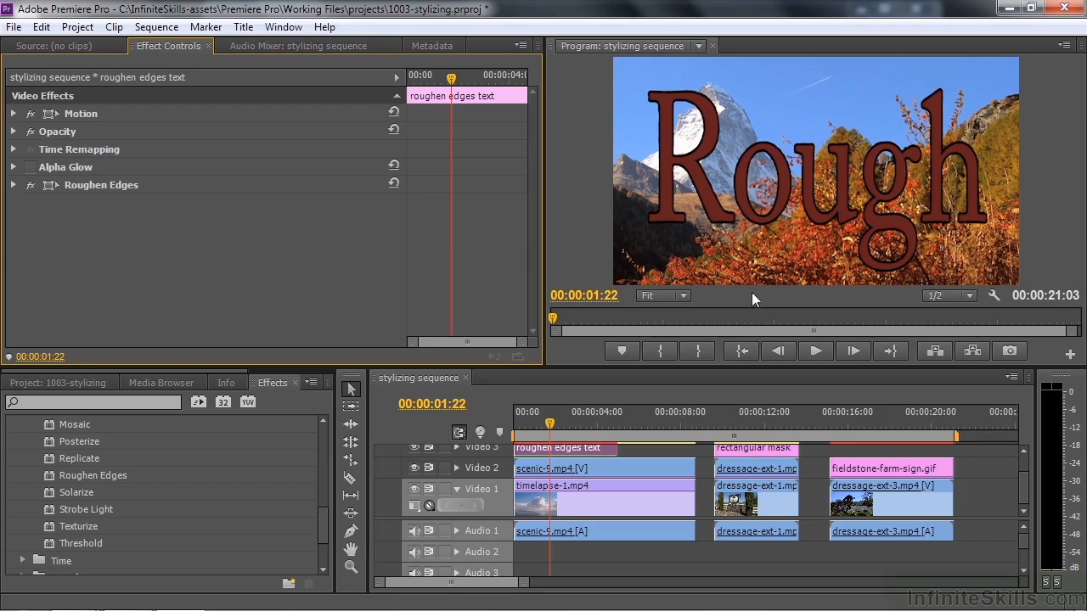
click(683, 294)
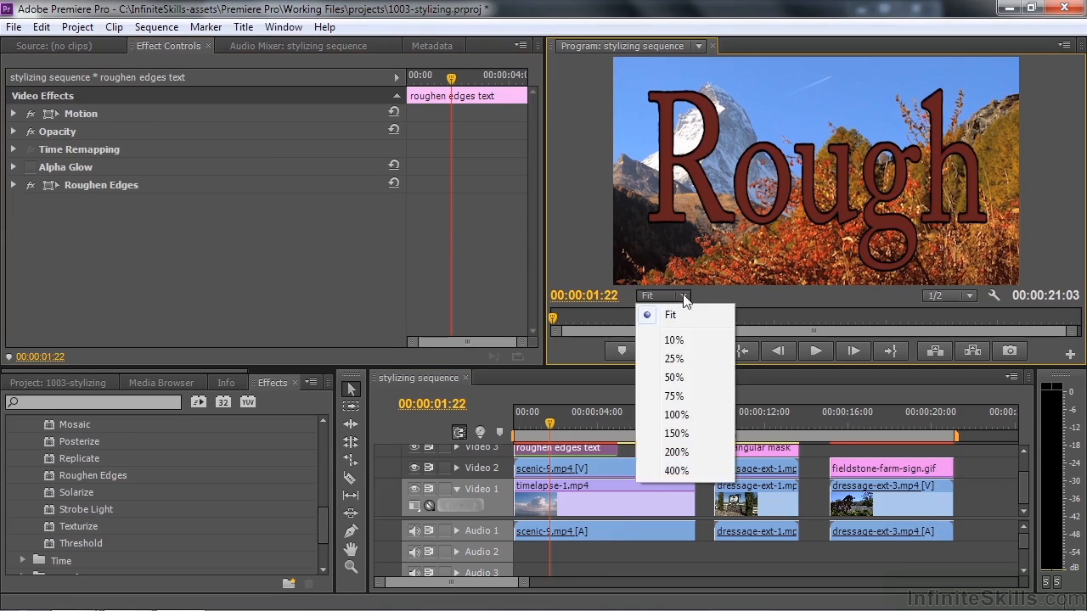
click(676, 377)
drag(873, 278, 791, 281)
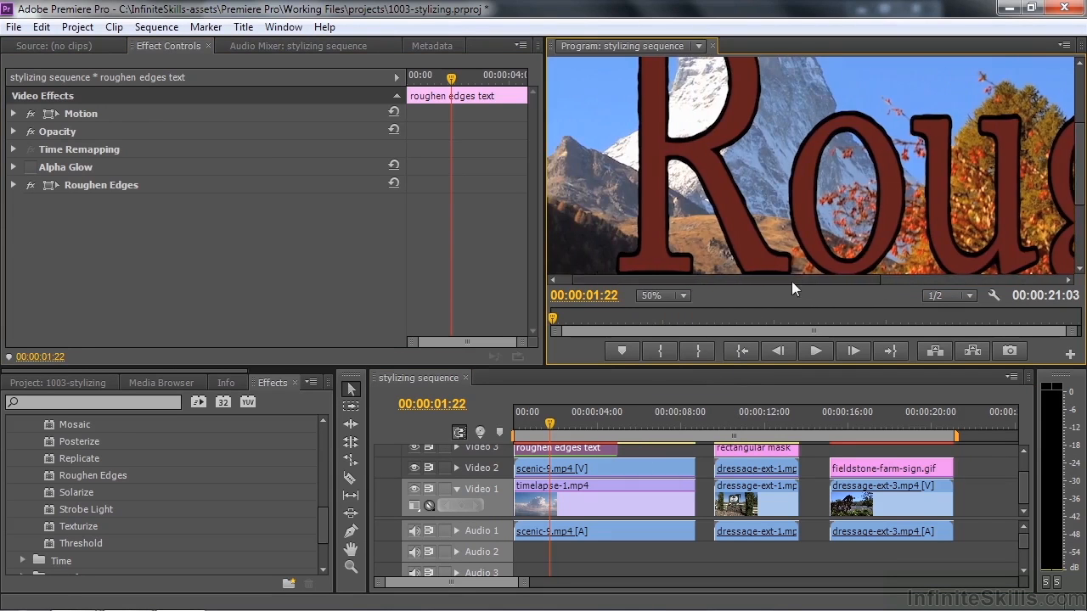
click(20, 185)
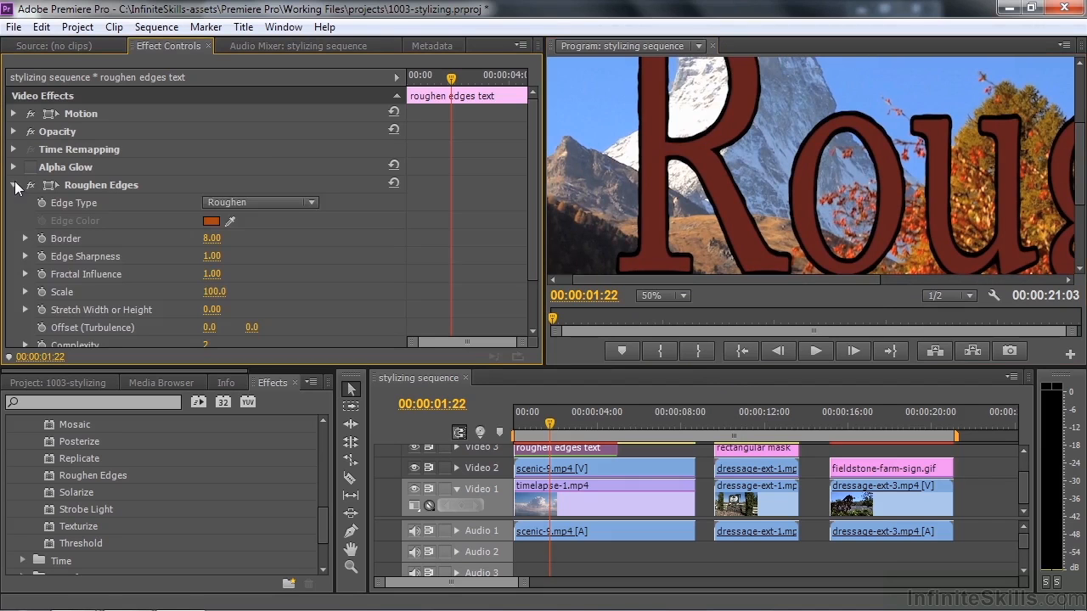
Step: Set the Roughen Edges Edge Type to Roughen Color and the Edge Color to yellow C9CB44
click(306, 202)
click(280, 240)
click(210, 220)
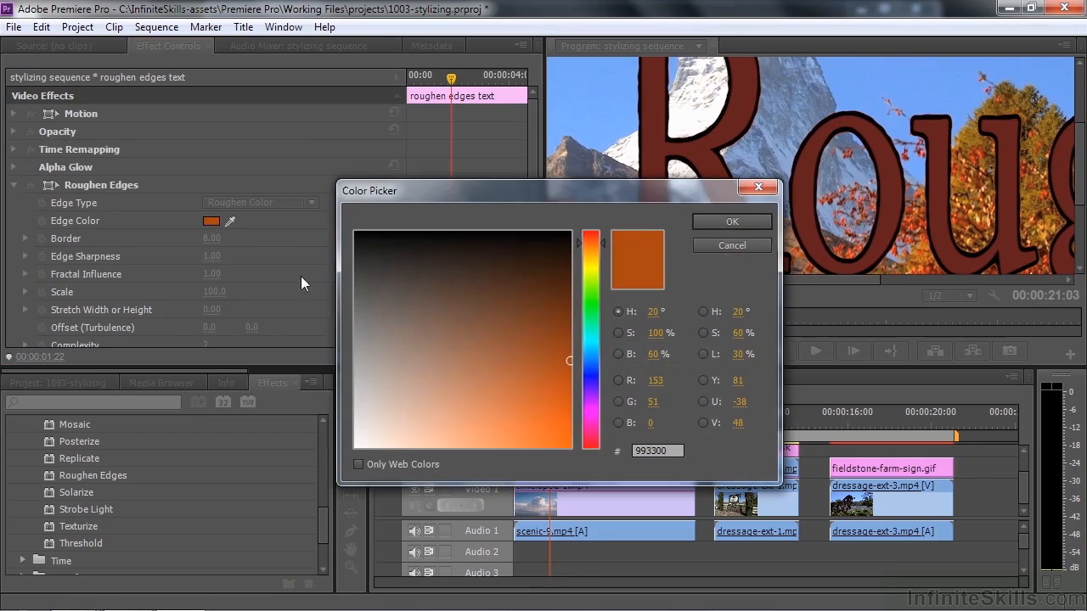
click(588, 268)
click(500, 404)
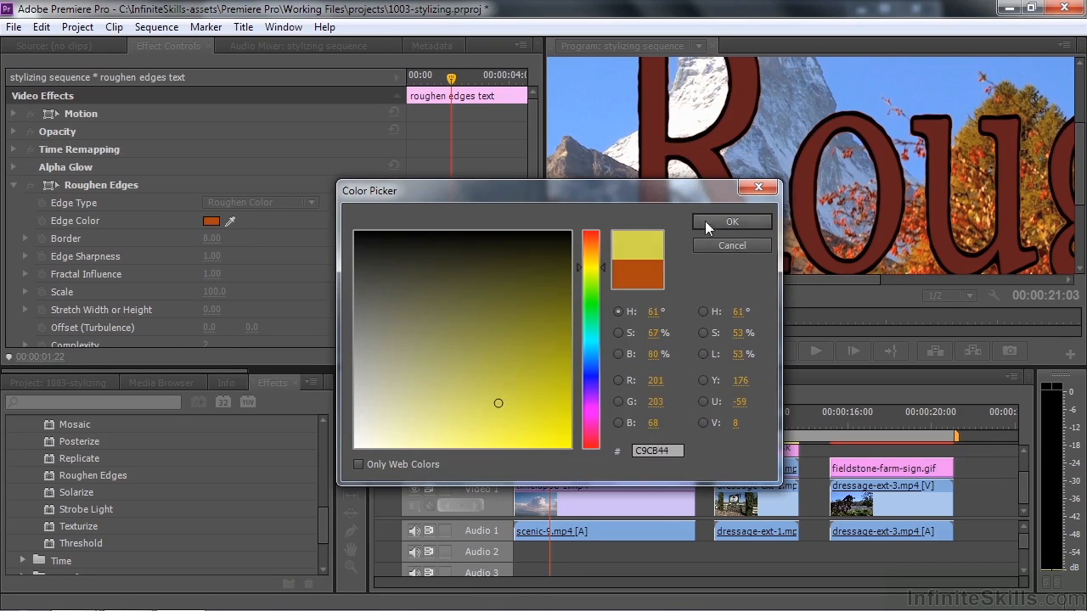
click(705, 221)
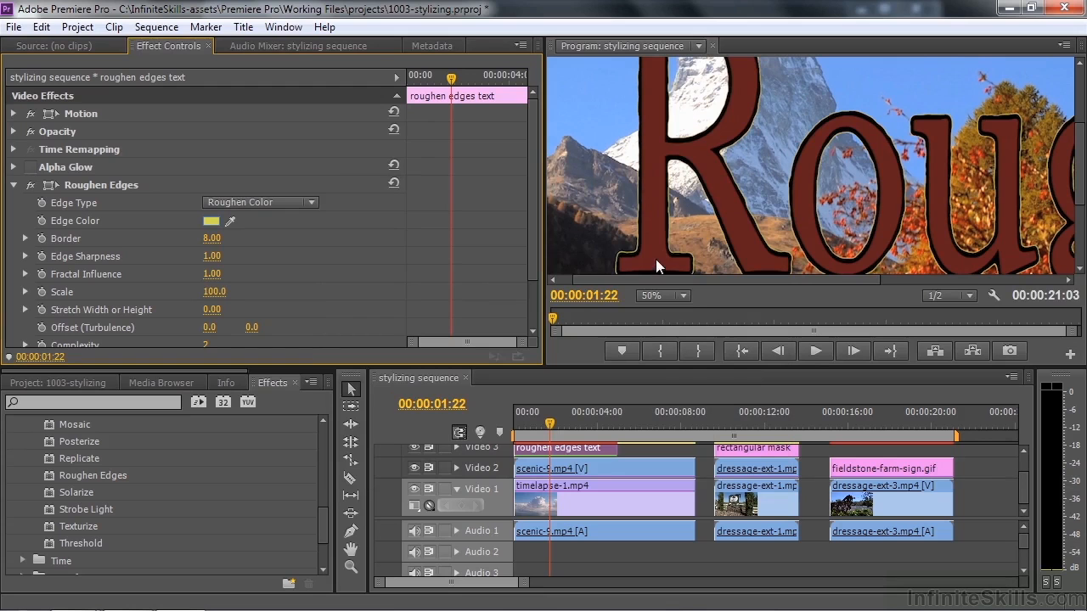
Step: Set the Roughen Edges Edge Type to Rusty and the Border to 58
mouse_move(224, 243)
mouse_down()
mouse_move(316, 242)
mouse_move(238, 243)
mouse_up()
click(309, 202)
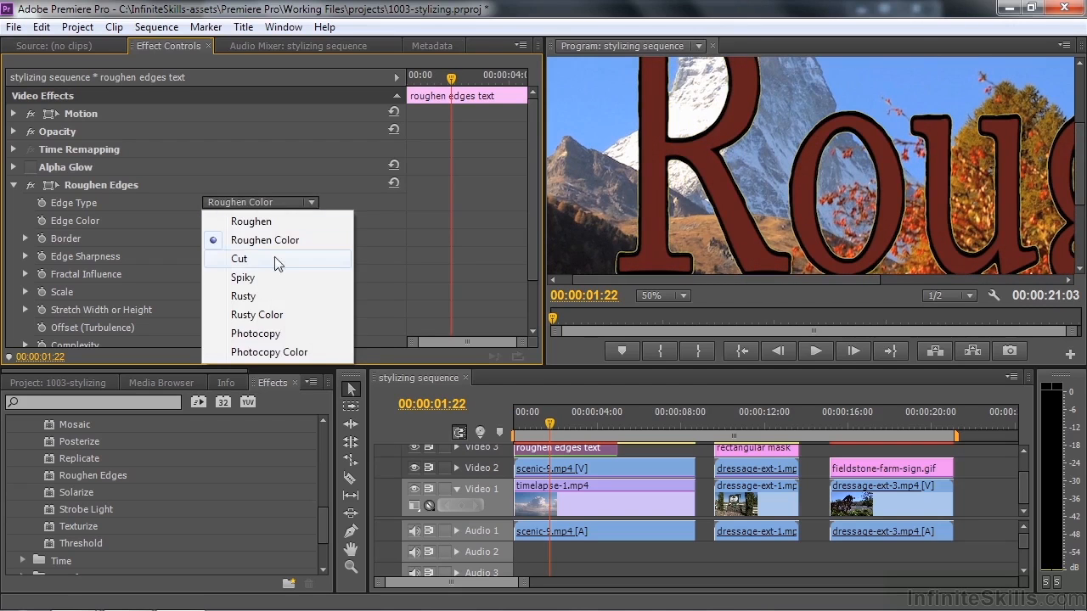
click(262, 297)
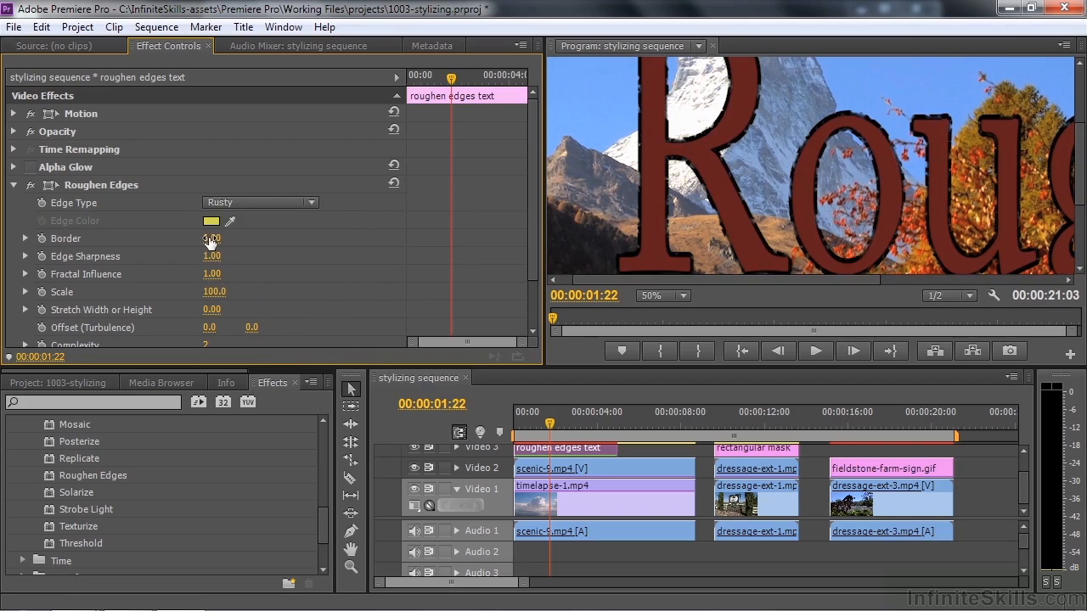
drag(211, 238, 251, 238)
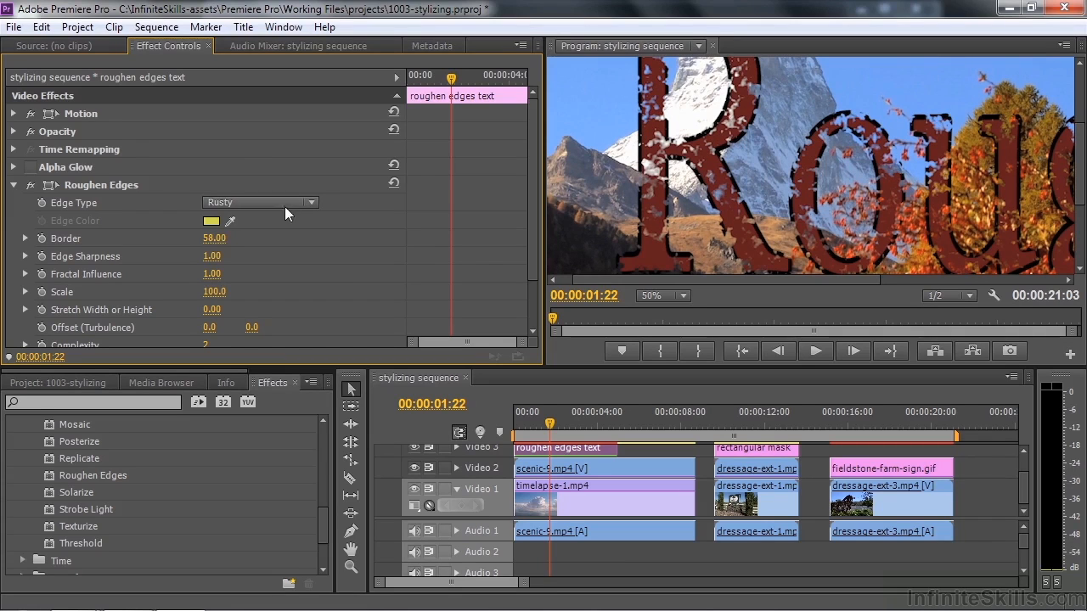
Step: Switch the Edge Type back to Roughen Color and set the Scale to 102
click(314, 202)
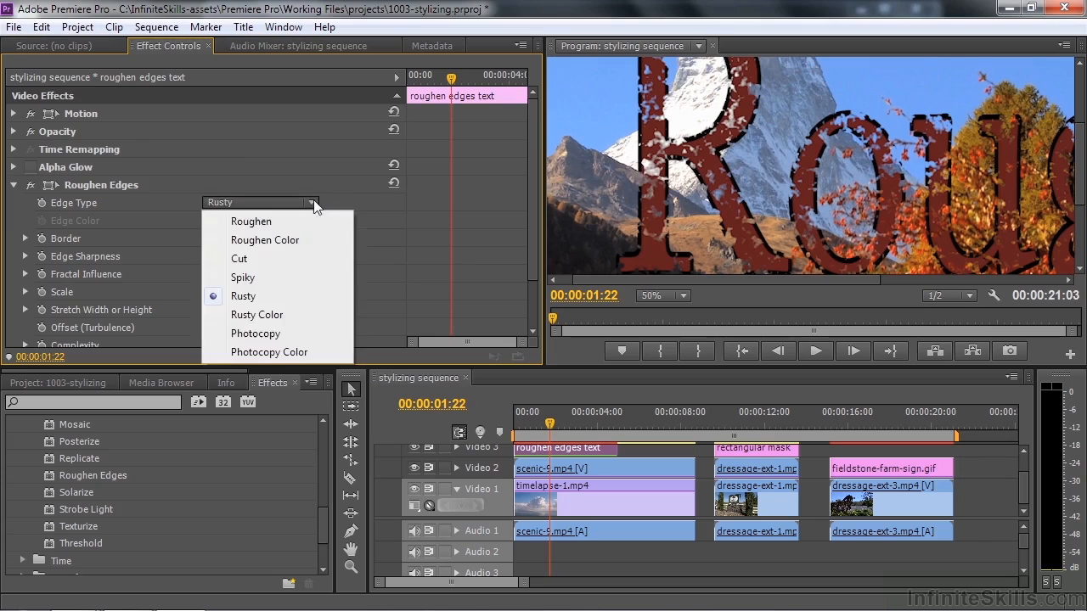
click(292, 241)
mouse_move(206, 294)
mouse_down()
mouse_move(237, 294)
mouse_move(192, 295)
mouse_move(209, 294)
mouse_up()
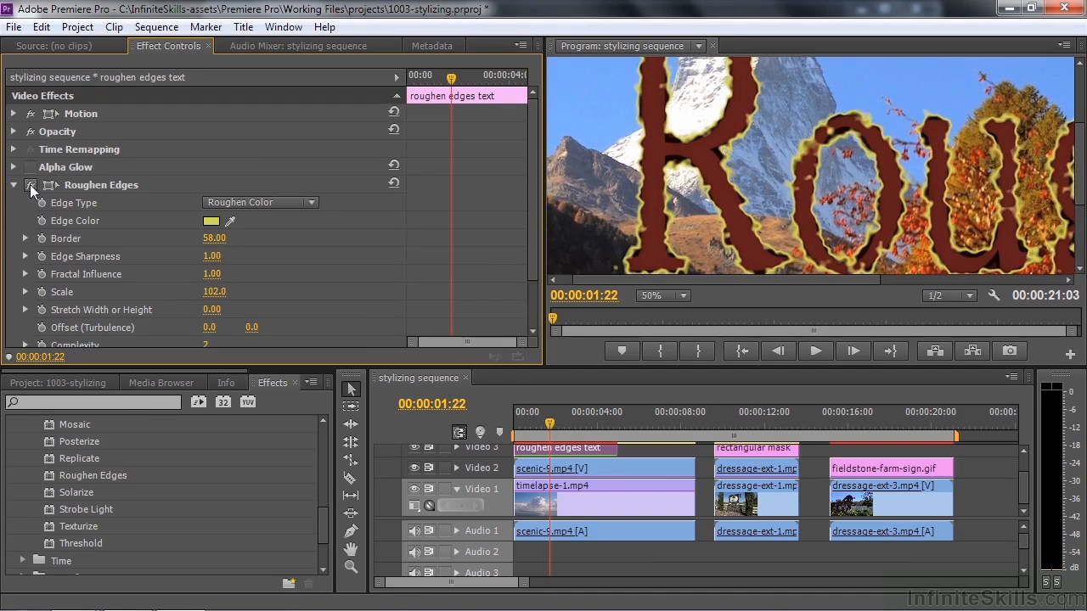
Step: Turn Roughen Edges off, briefly enable Alpha Glow on the text clip, and show its settings
click(30, 184)
click(30, 167)
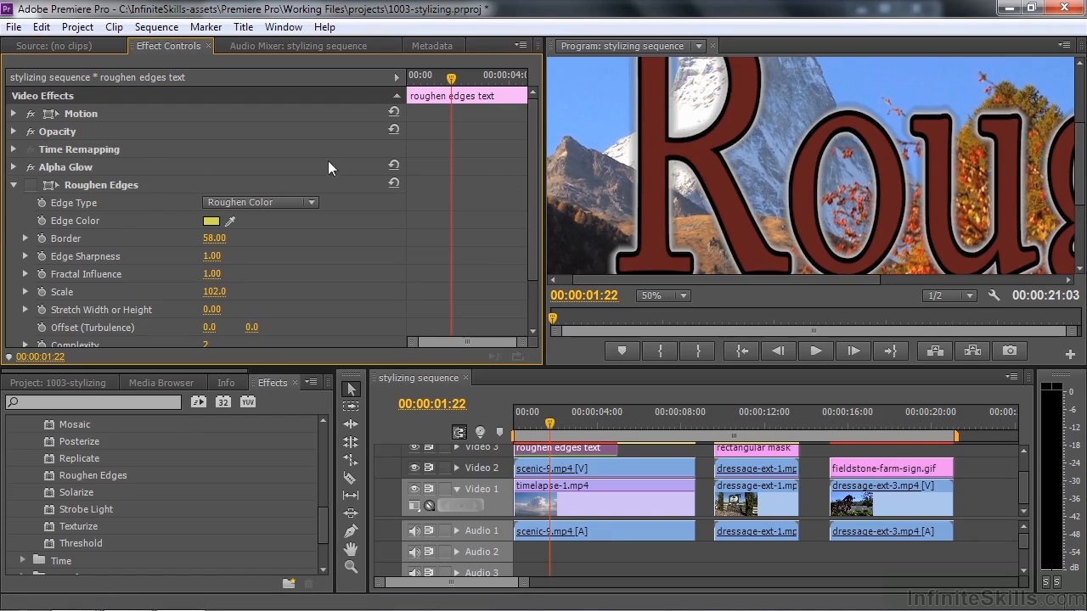
click(30, 167)
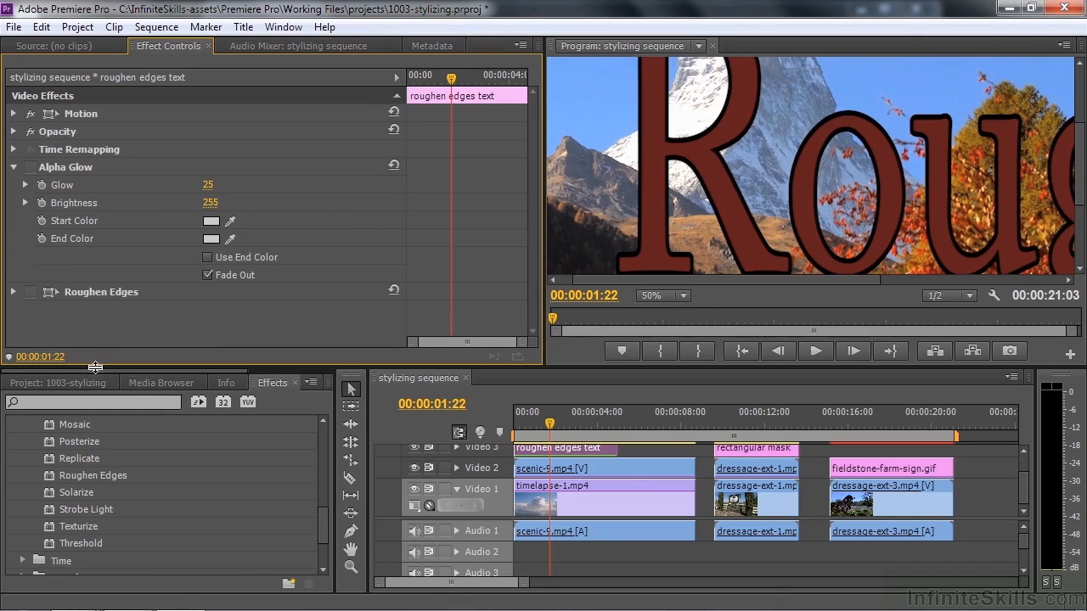
Step: Show the Texturize settings on timelapse-1.mp4 and move the roughen edges text clip to after the last clip in the sequence
click(78, 528)
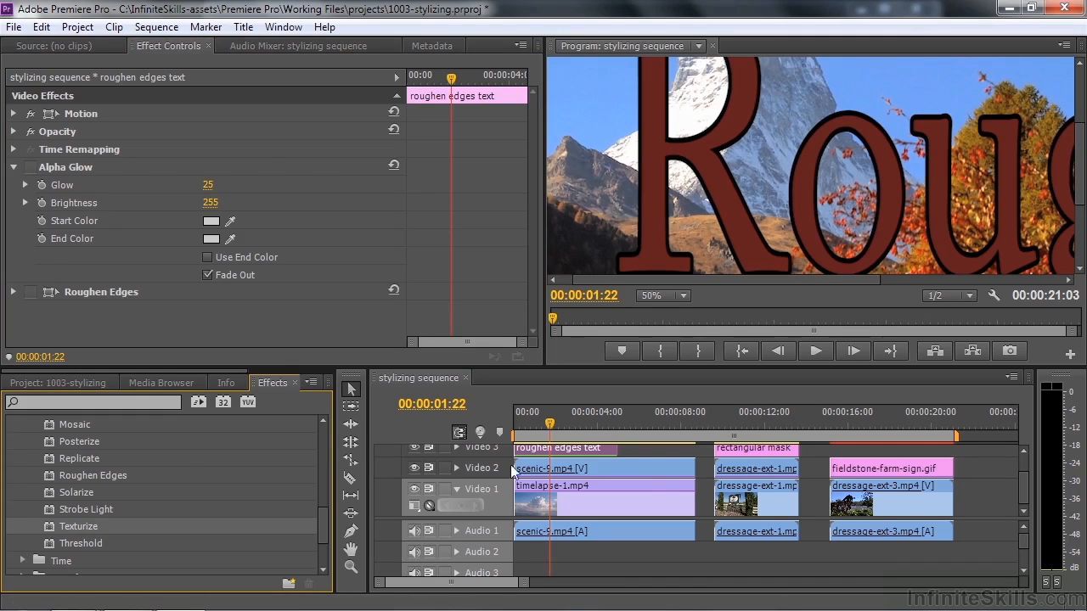
drag(553, 505, 570, 500)
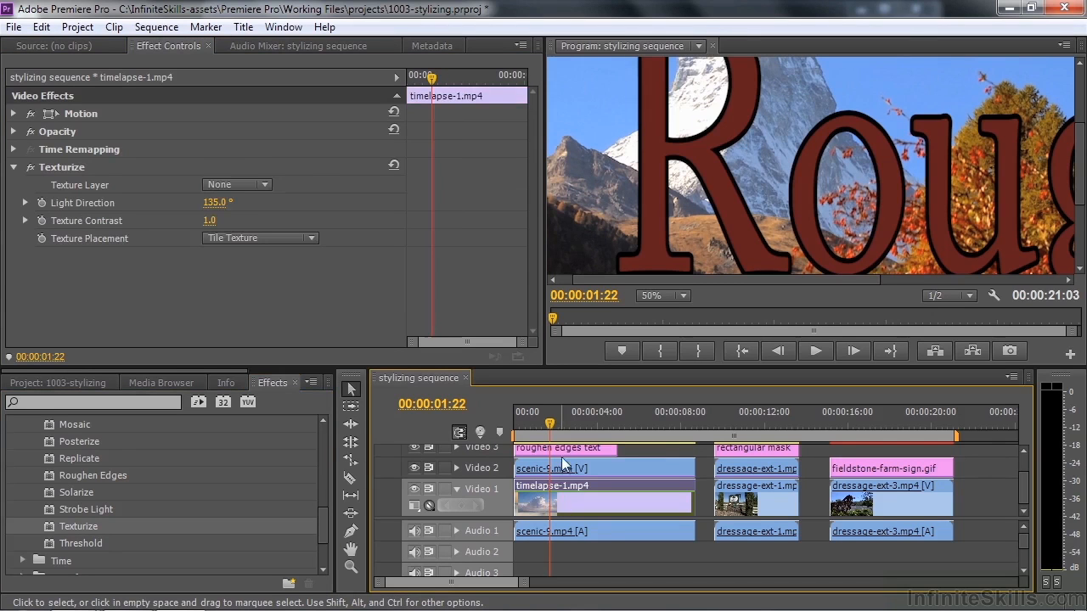
drag(563, 449, 1009, 450)
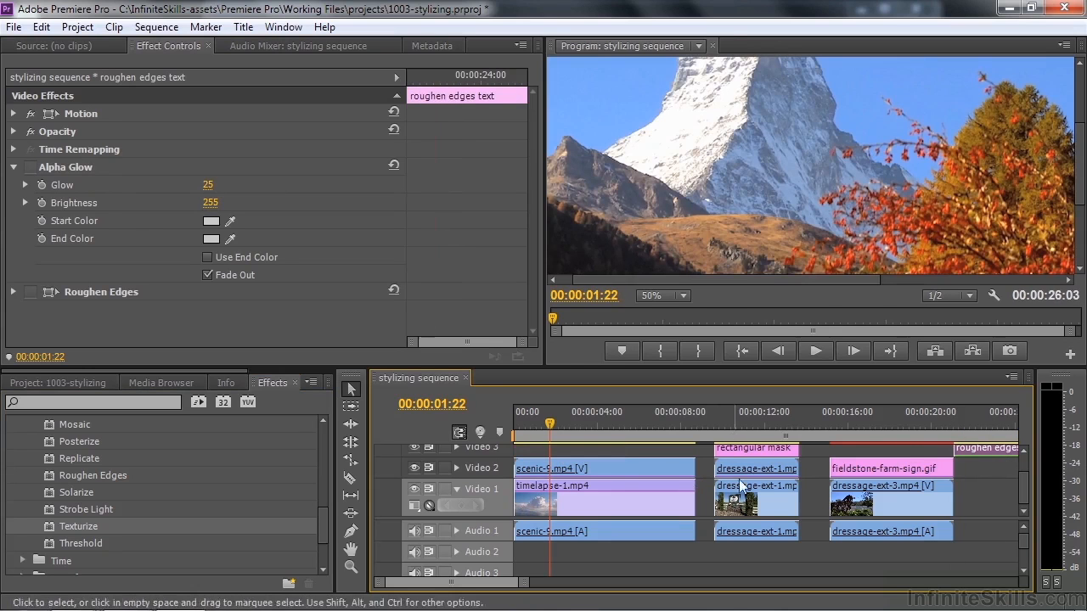
Step: Fit the program preview to its frame and set the Texturize Texture Layer on timelapse-1.mp4 to Video 2
click(683, 299)
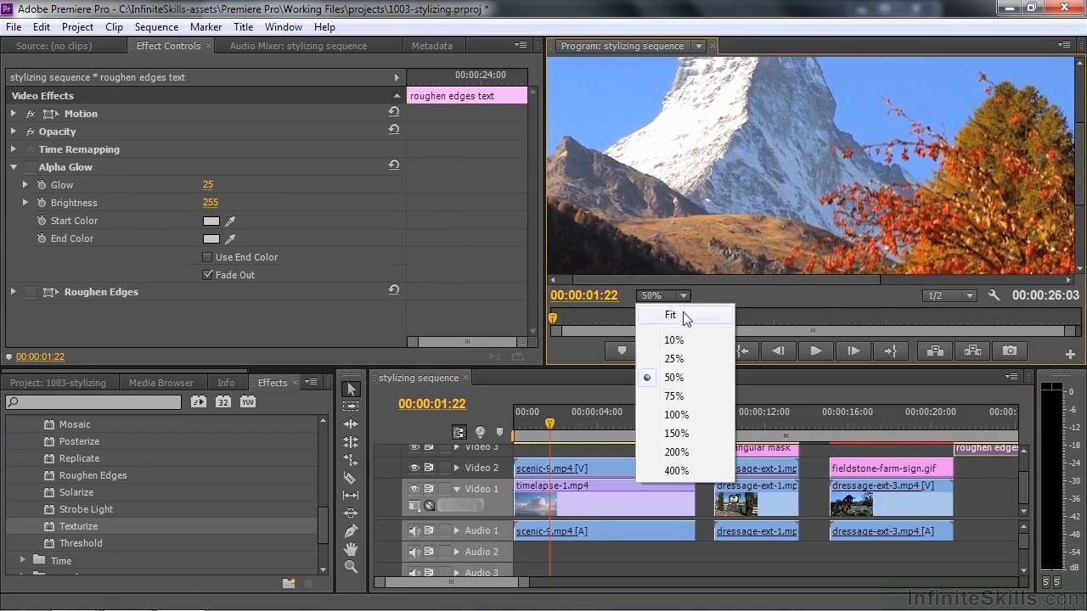
click(684, 316)
drag(544, 504, 544, 504)
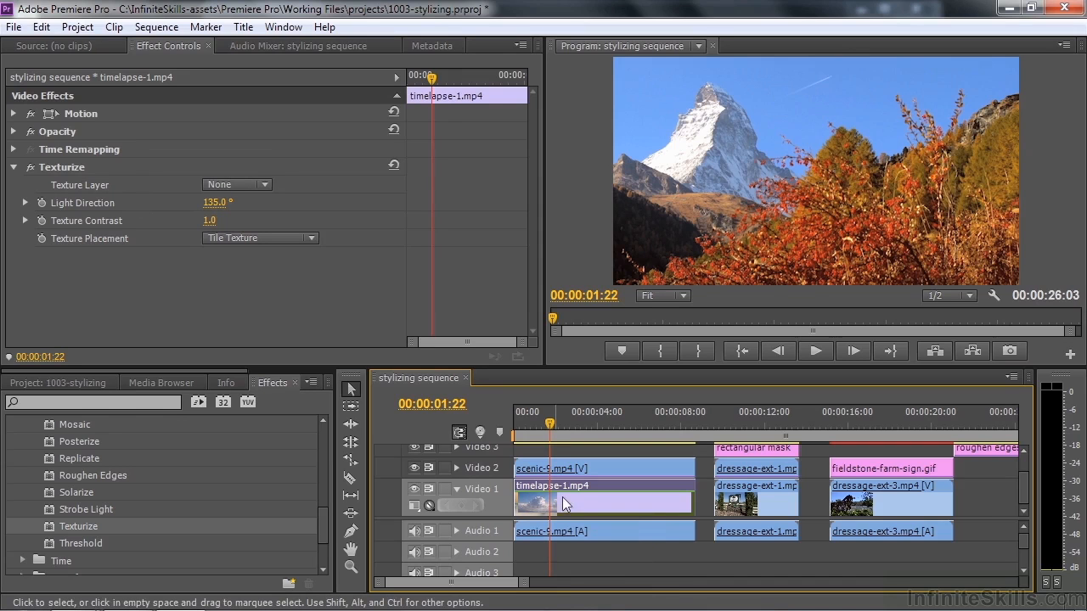
click(264, 183)
click(262, 248)
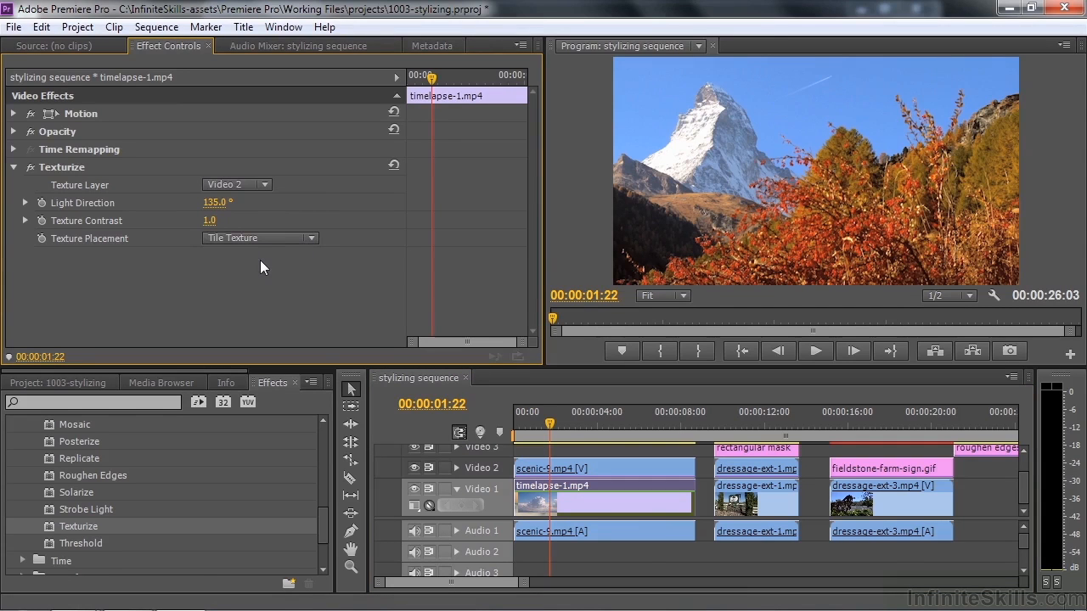
Step: Lower the Opacity of scenic-9.mp4 on Video 2 to 0%
click(533, 468)
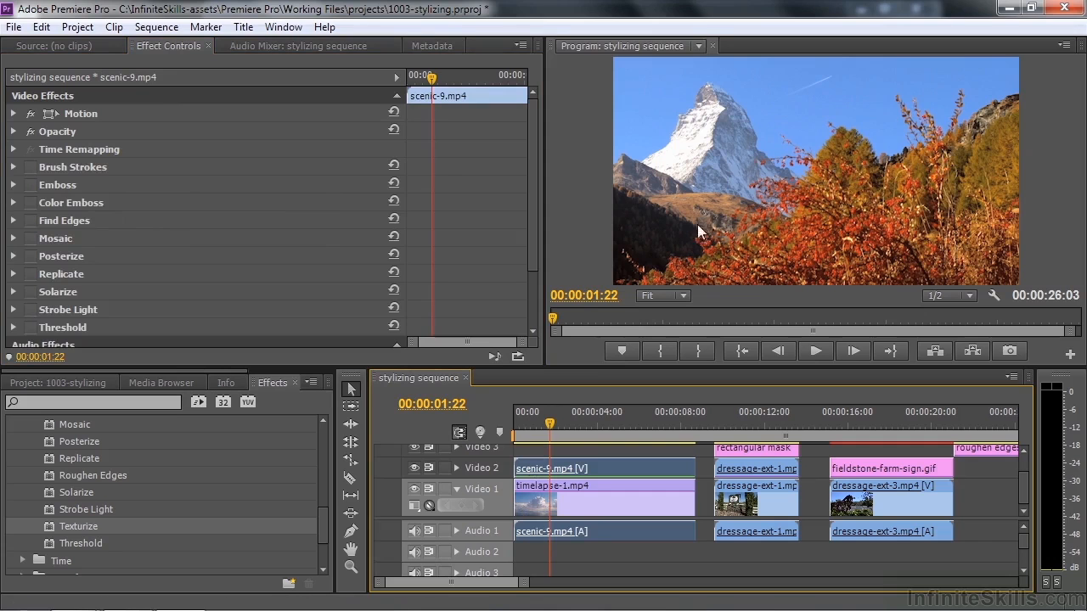
click(14, 131)
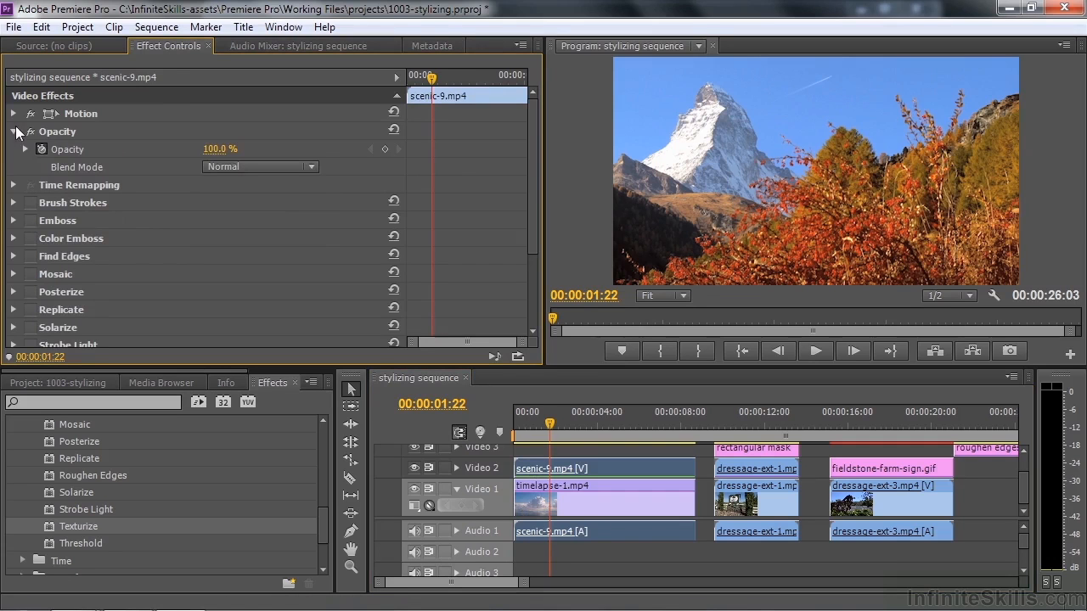
drag(222, 150, 153, 150)
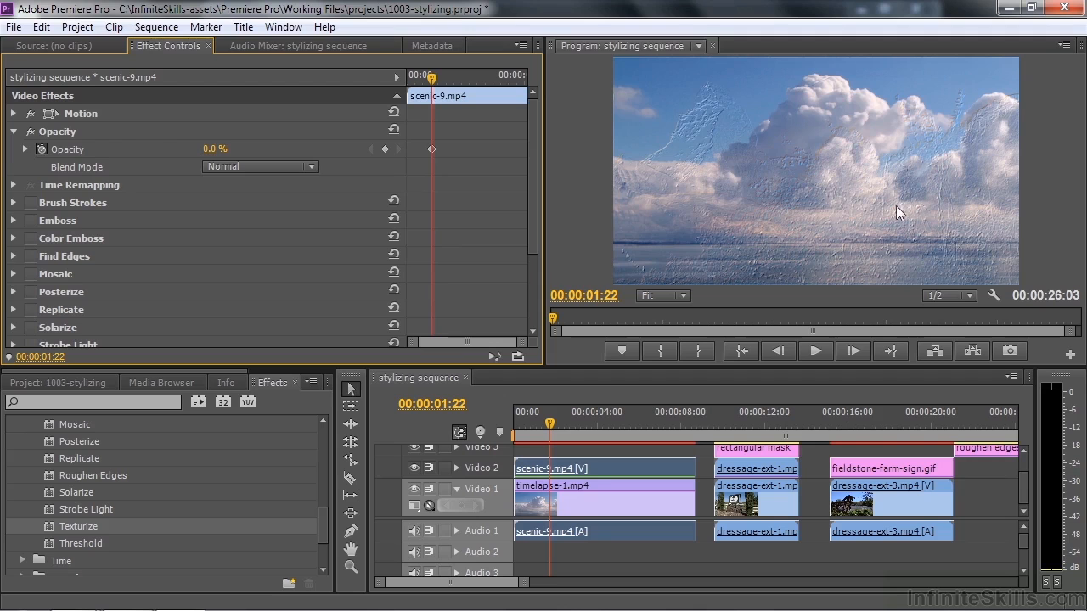
Step: Set the Texturize Texture Contrast on timelapse-1.mp4 to 2.0 and the Light Direction to 51°
click(532, 502)
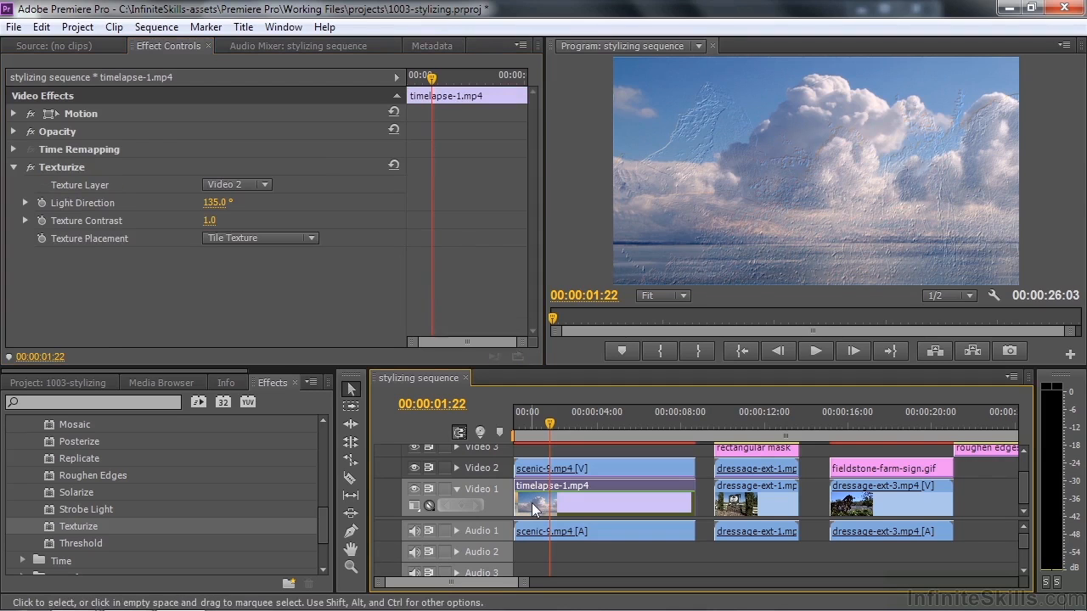
click(209, 220)
text(2)
key(Return)
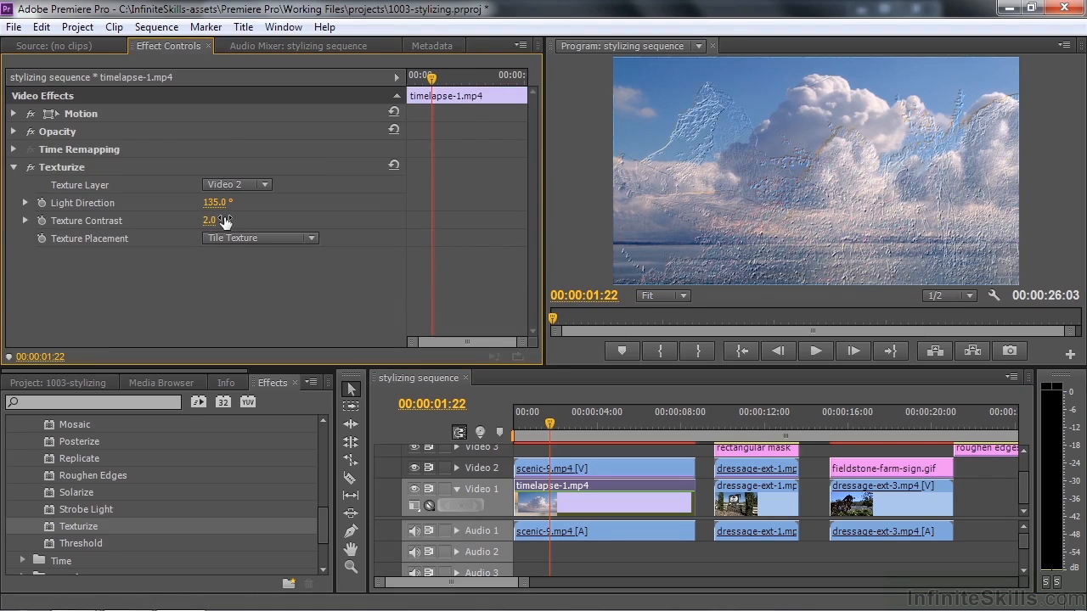
drag(214, 202, 144, 202)
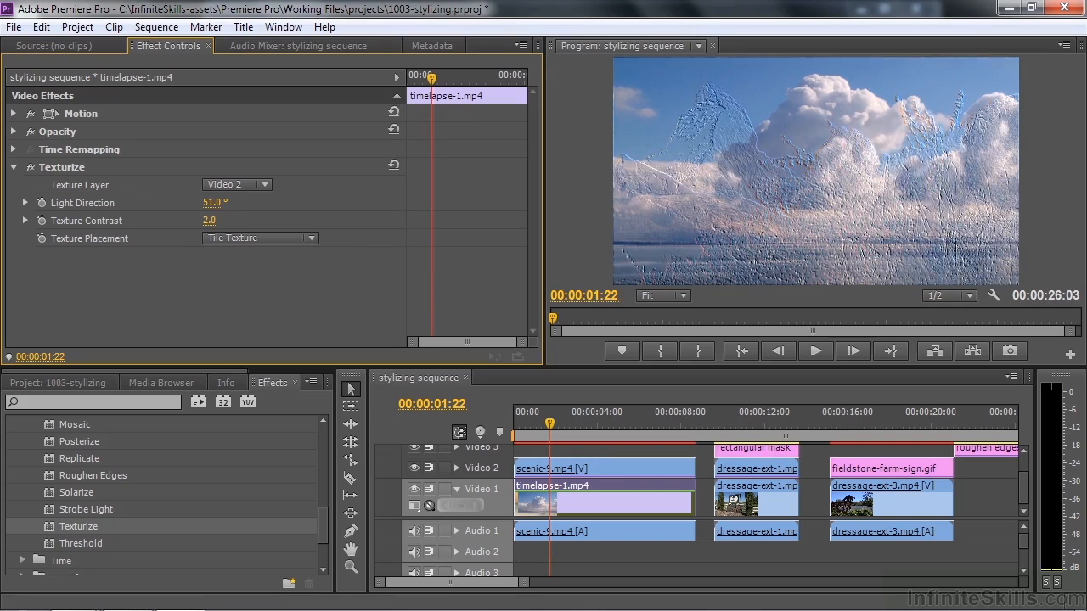